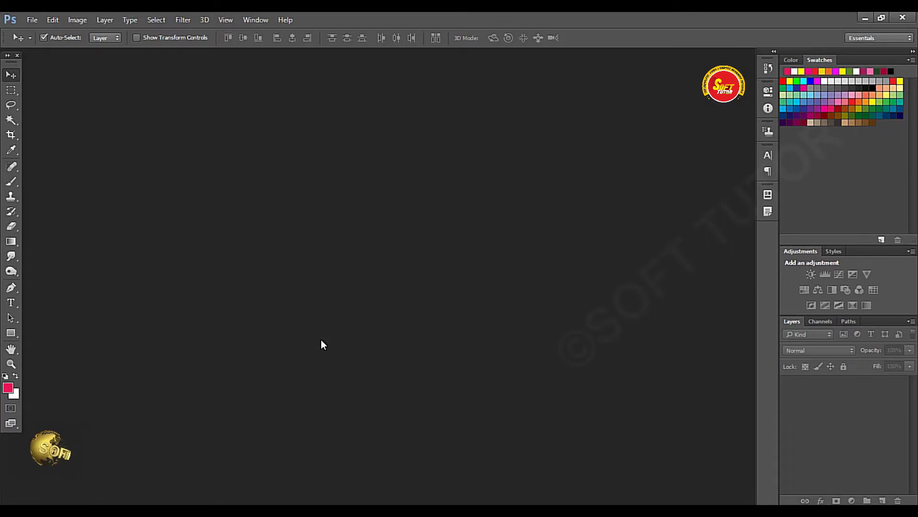
Create a new document from File > New, accepting the default settings.
click(32, 20)
click(48, 33)
key(Return)
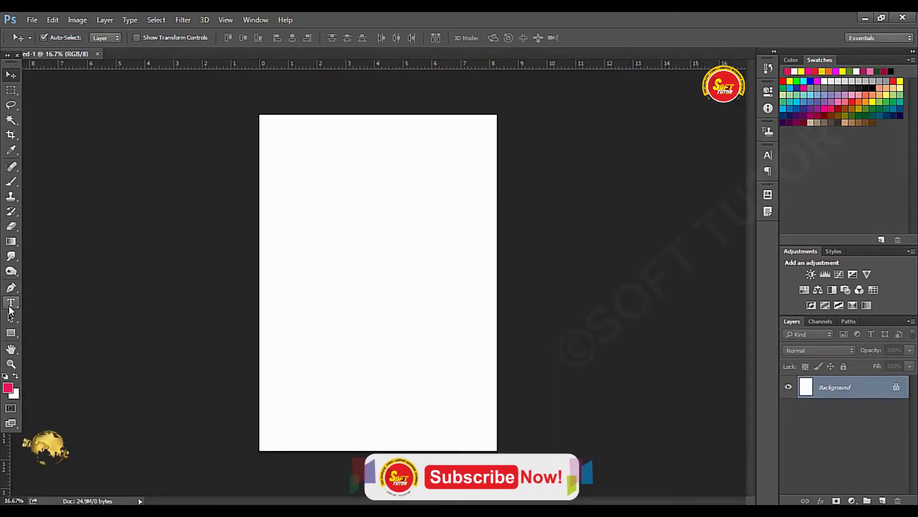
Choose the Horizontal Type tool and place a text insertion point near the page's top left.
click(12, 303)
drag(12, 306, 71, 305)
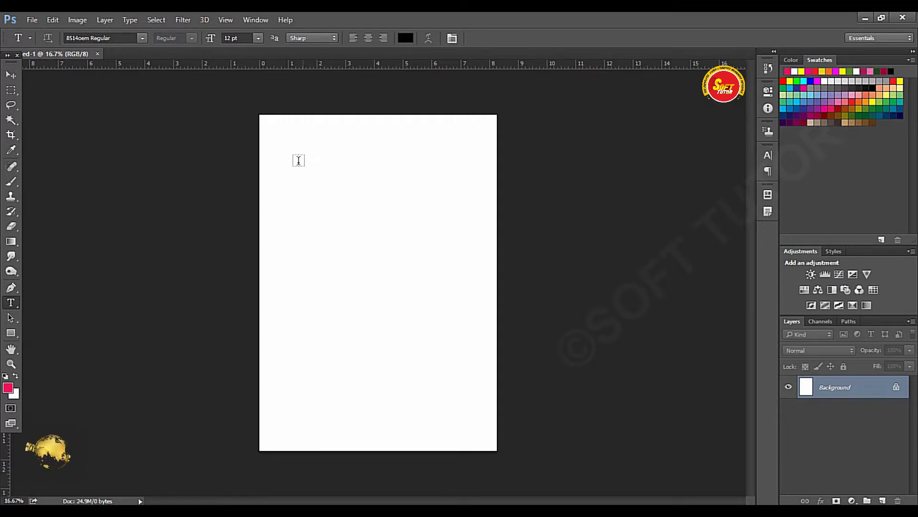
click(293, 165)
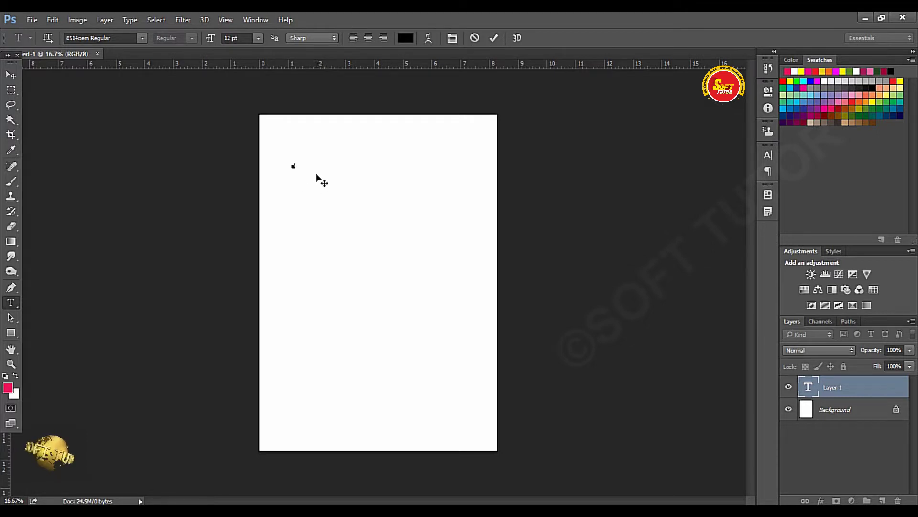
key(ctrl+space)
Zoom to the insertion point and type 'welcome to soft tutor'.
drag(250, 142, 450, 193)
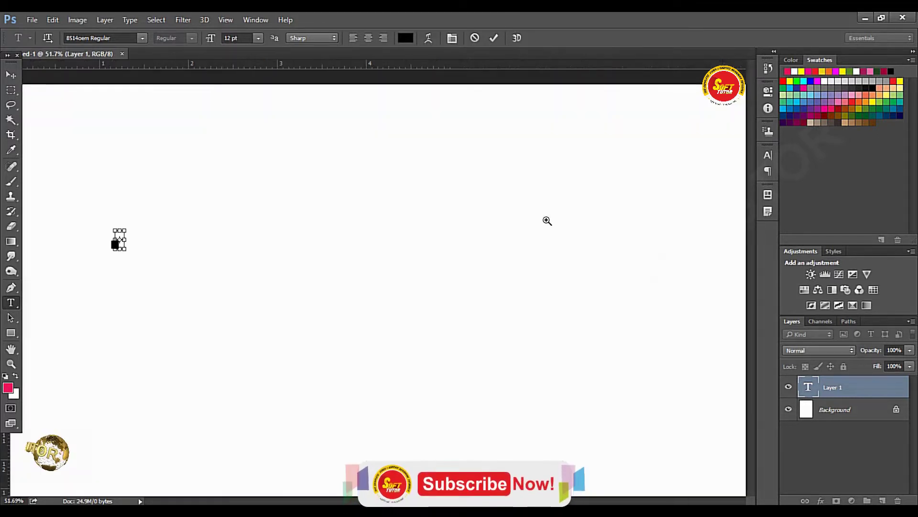
key(ctrl+minus)
key(ctrl+minus)
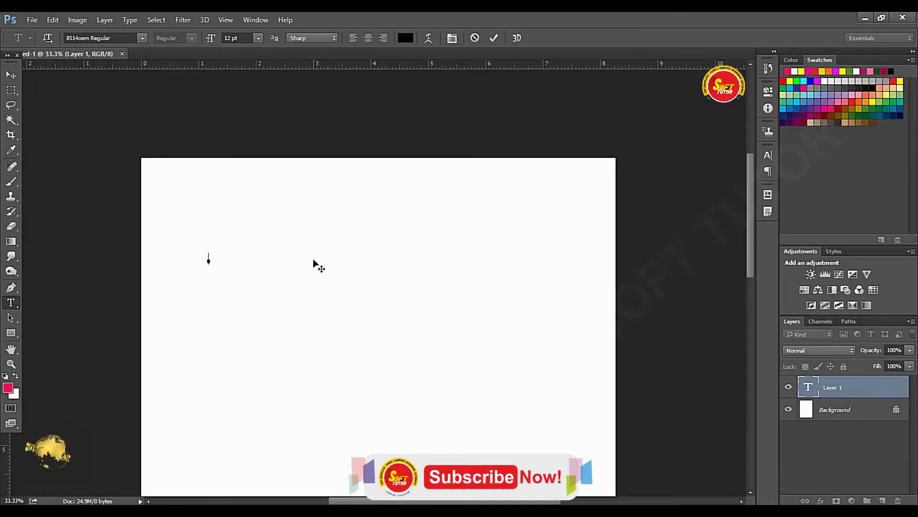
text(wel)
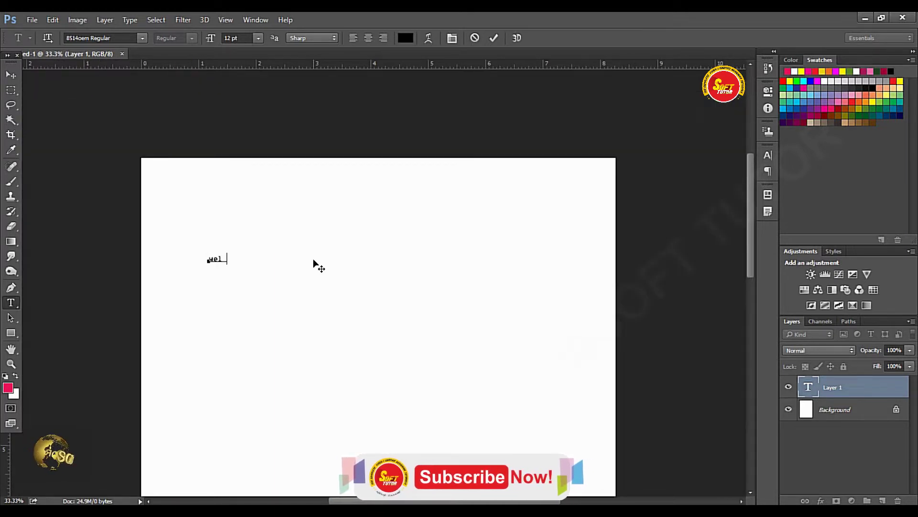
text(come to )
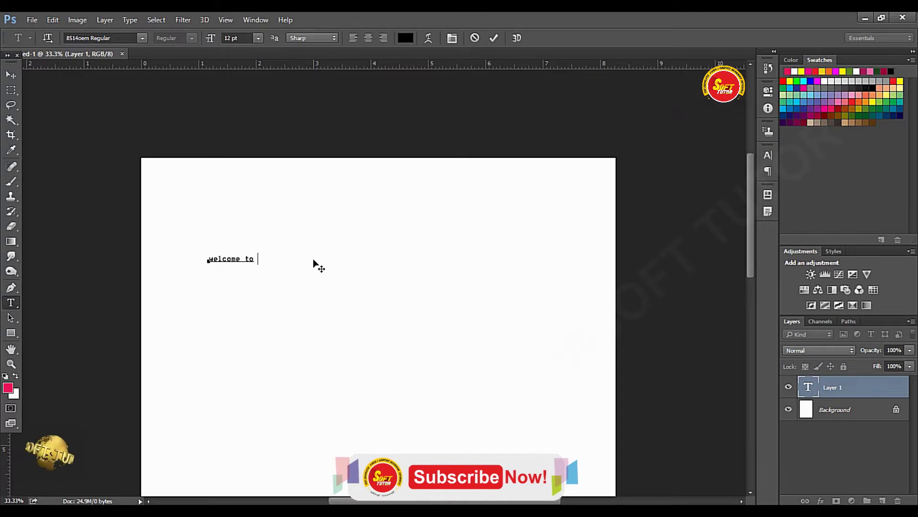
text(soft tuot)
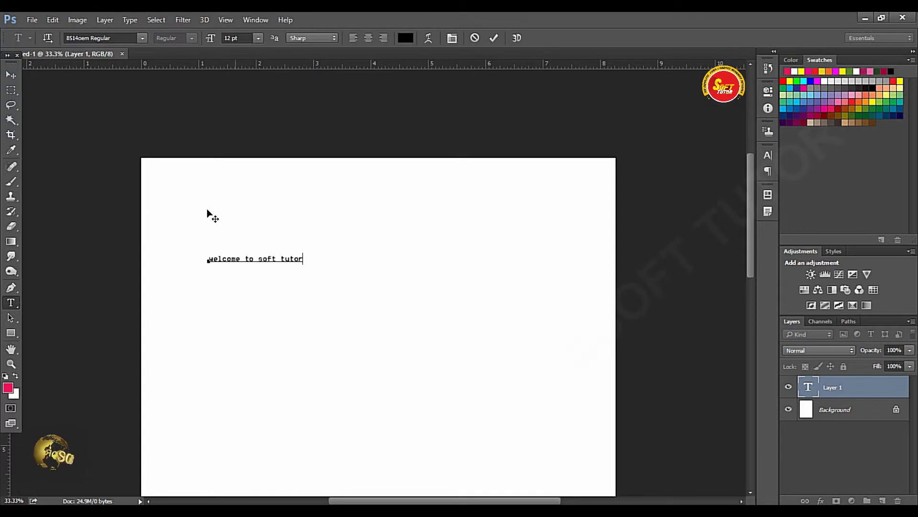
Zoom in closely on the typed line and select all of 'welcome to soft tutor'.
drag(182, 231, 401, 294)
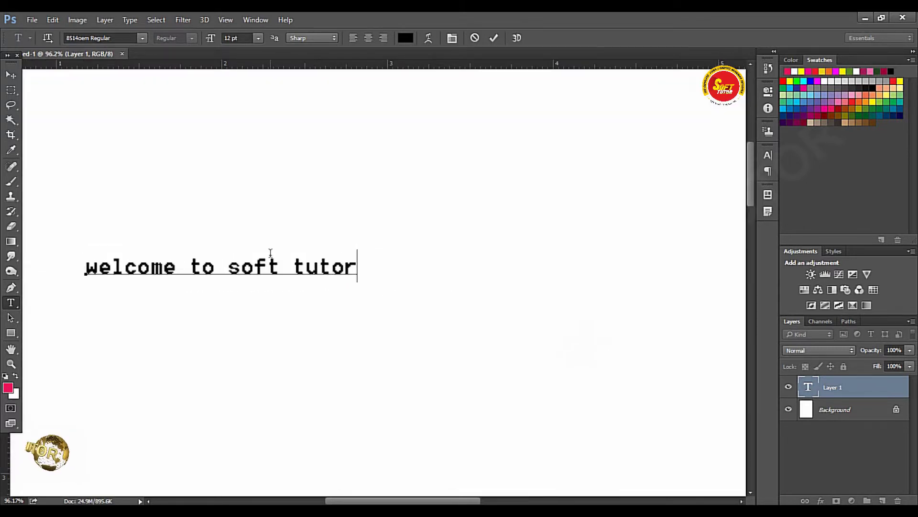
key(Left)
key(Left)
key(Left)
key(Left)
key(Left)
key(Left)
key(Left)
key(Left)
key(Left)
key(Left)
key(Left)
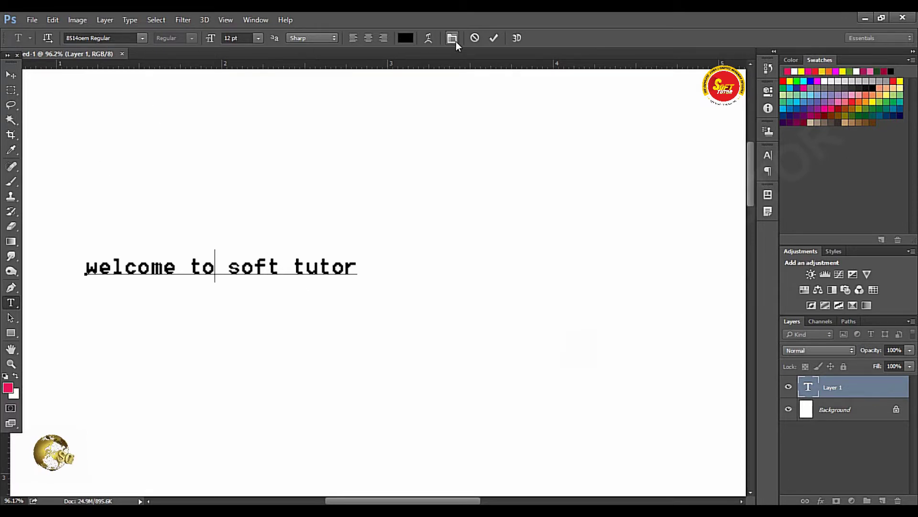
click(142, 39)
click(143, 38)
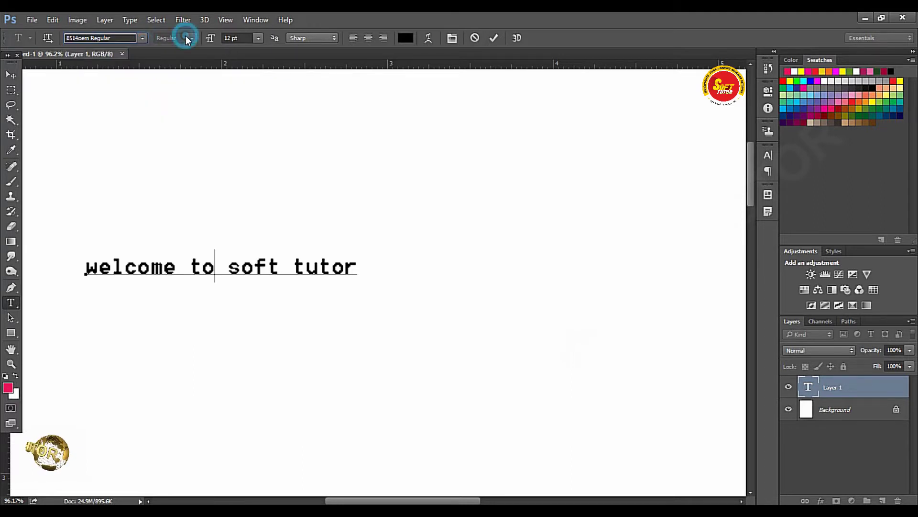
click(190, 268)
drag(360, 267, 72, 265)
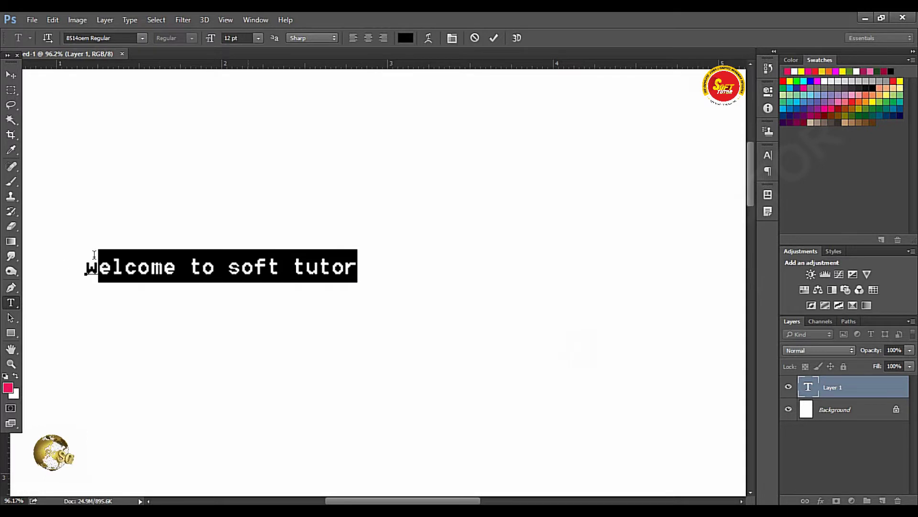
Search 'arial' in the font field and set the line to Arial Narrow.
click(114, 265)
click(125, 38)
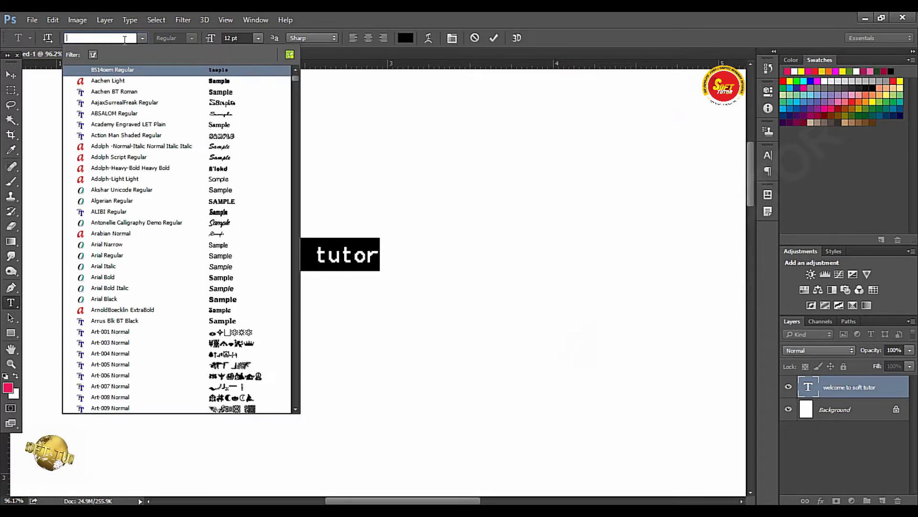
text(aria)
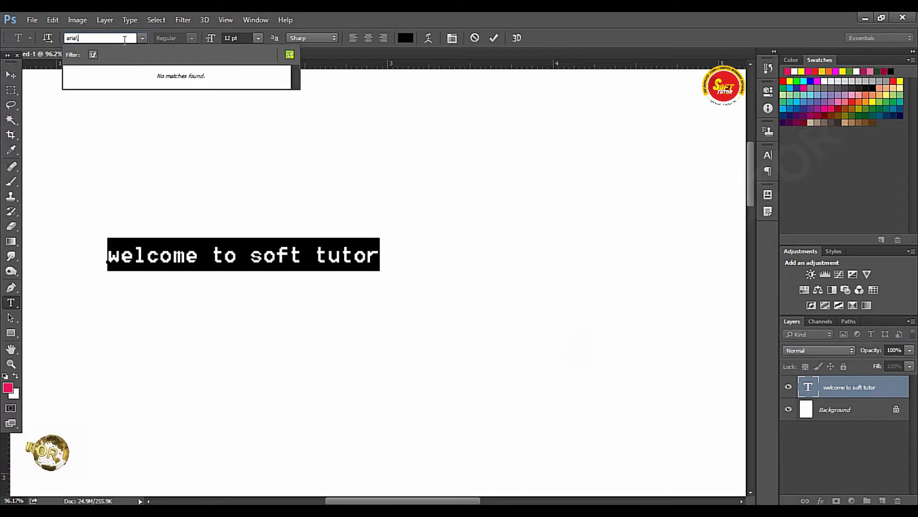
text(l)
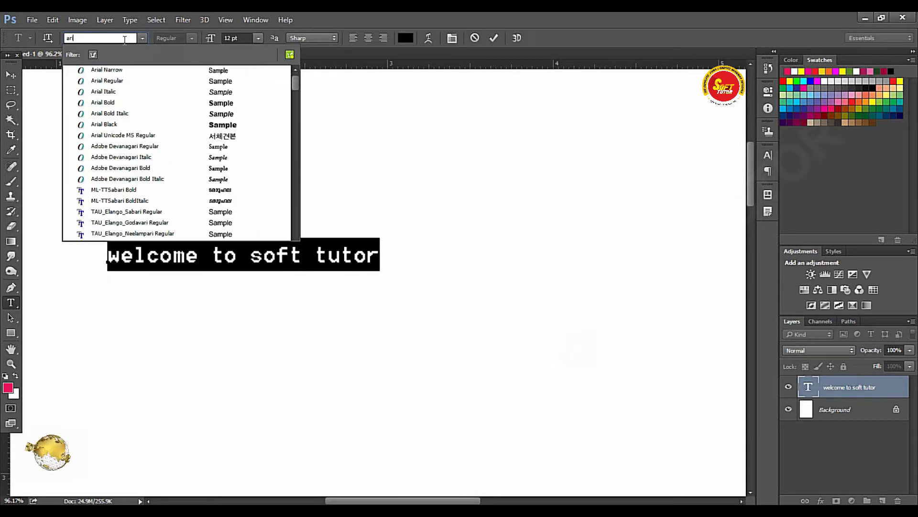
key(Return)
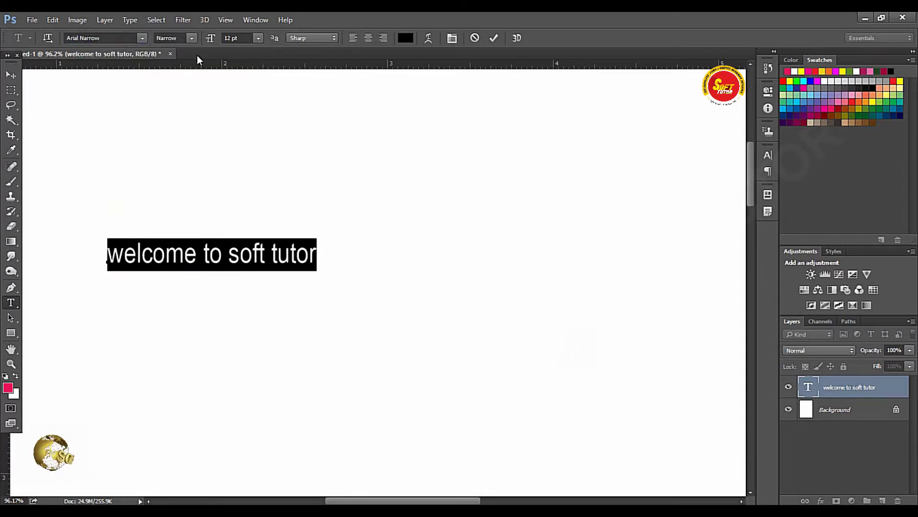
click(191, 40)
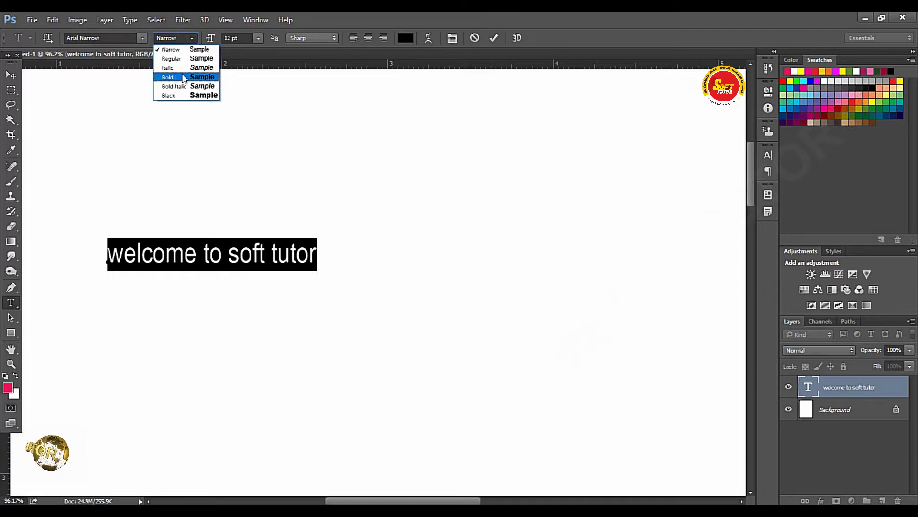
click(191, 37)
Enlarge the text from 12 pt to 28 pt.
drag(211, 38, 237, 41)
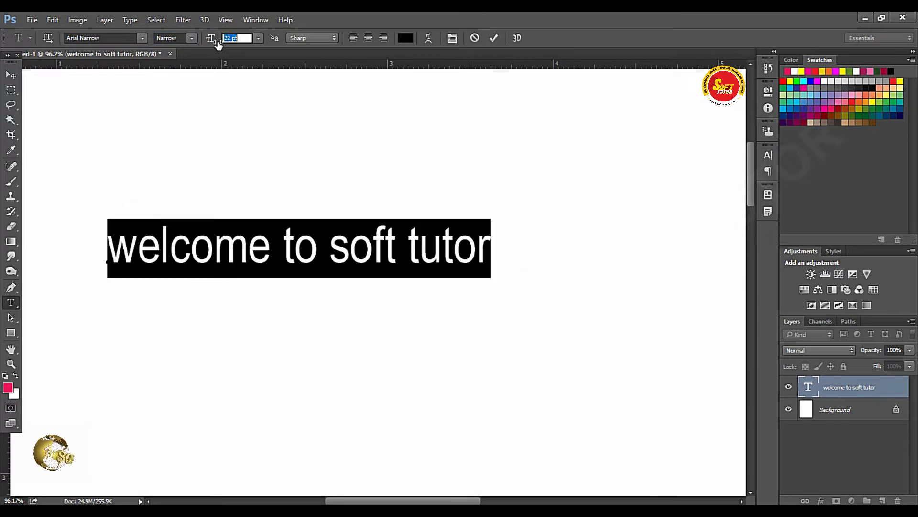
click(258, 38)
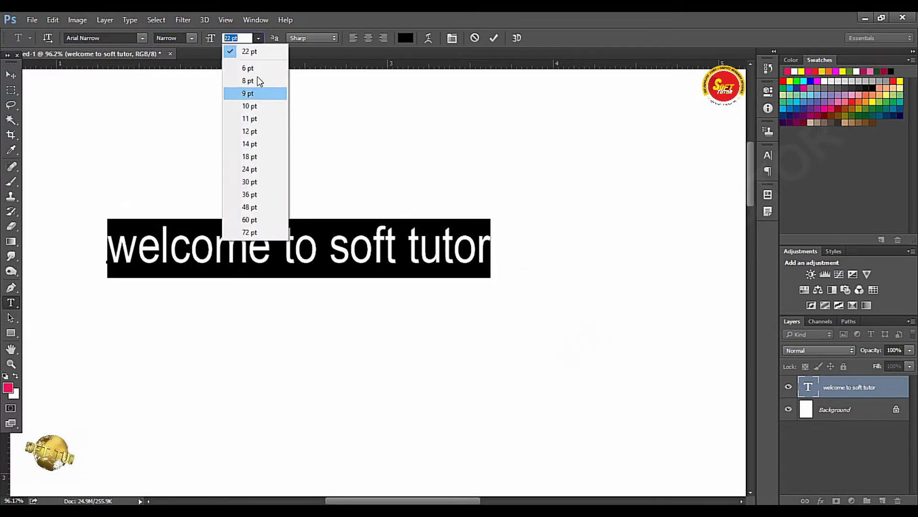
click(211, 40)
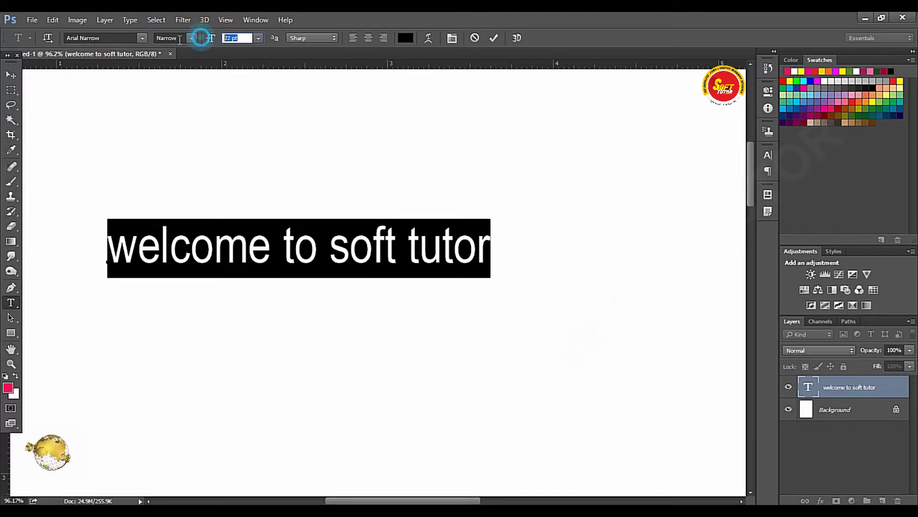
text(25)
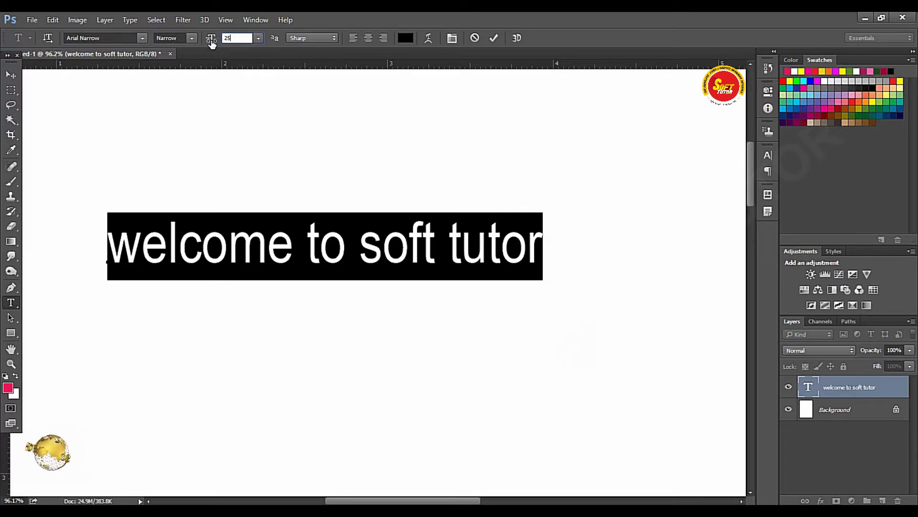
drag(210, 42, 212, 42)
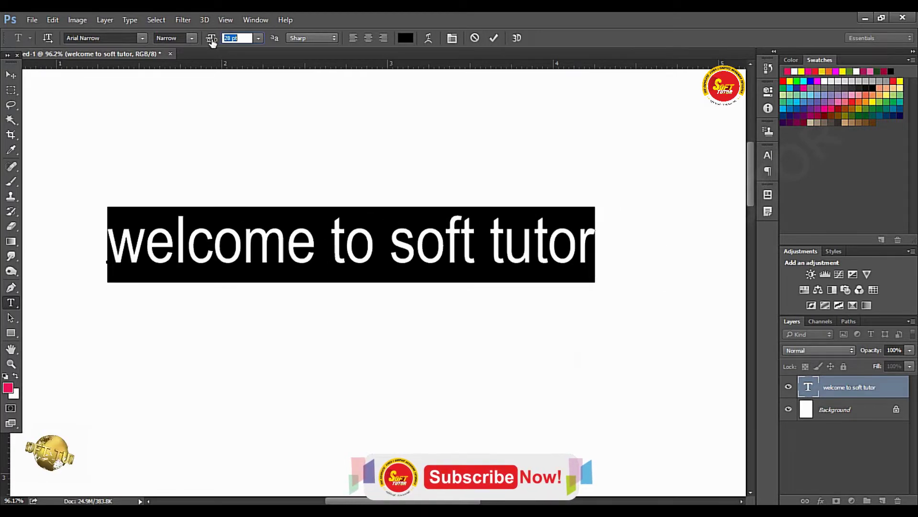
click(300, 38)
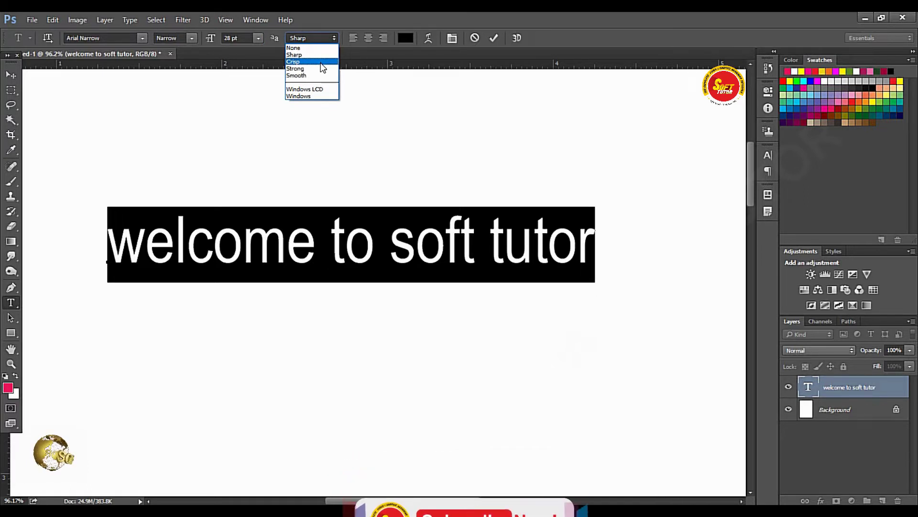
Try Crisp and Strong anti-aliasing, then settle on Smooth with right-aligned text.
click(321, 62)
click(317, 38)
click(316, 68)
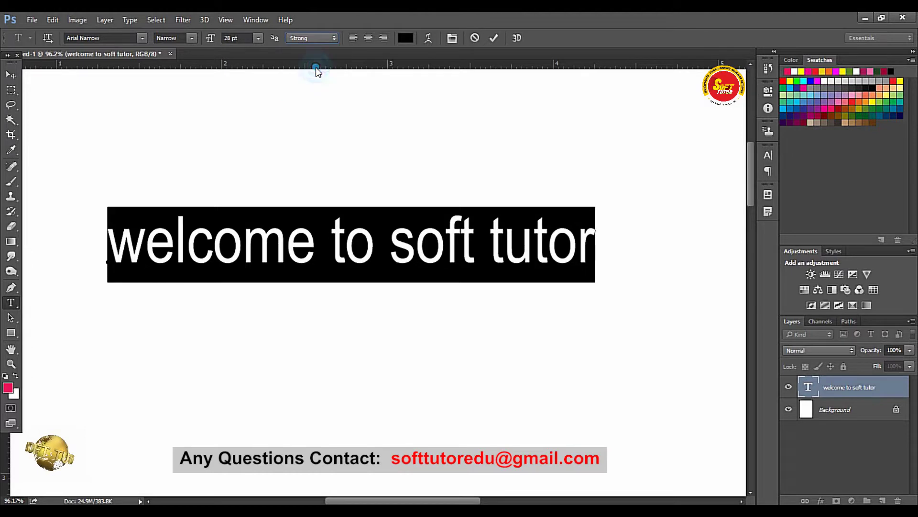
click(306, 74)
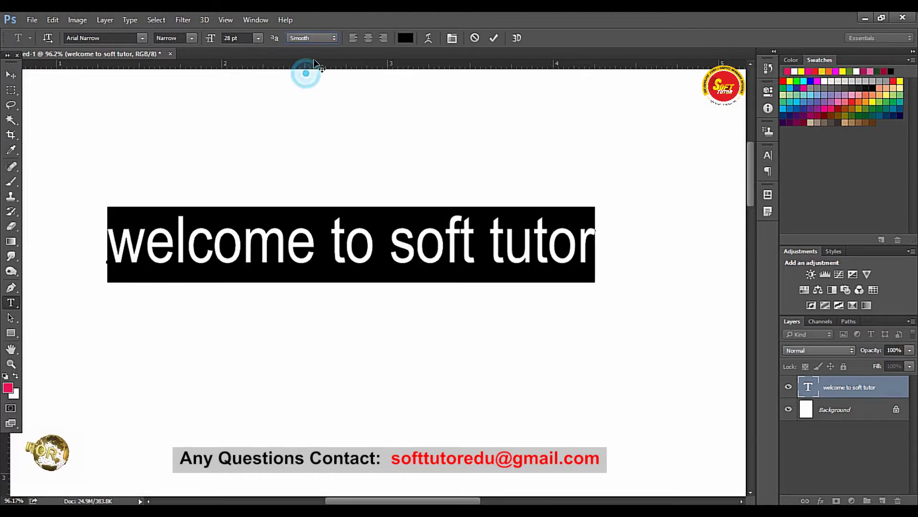
click(368, 37)
click(383, 39)
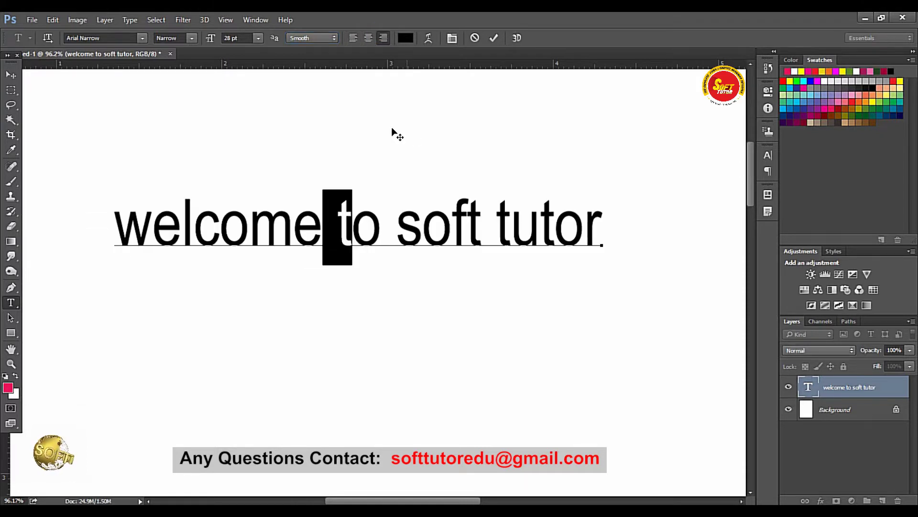
Place the caret in the welcome line and select all of its text.
click(336, 231)
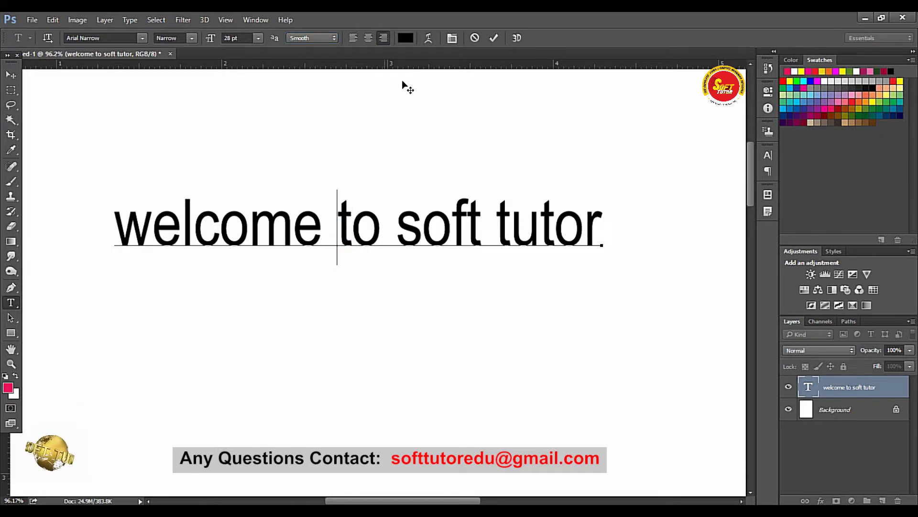
click(228, 226)
key(ctrl+a)
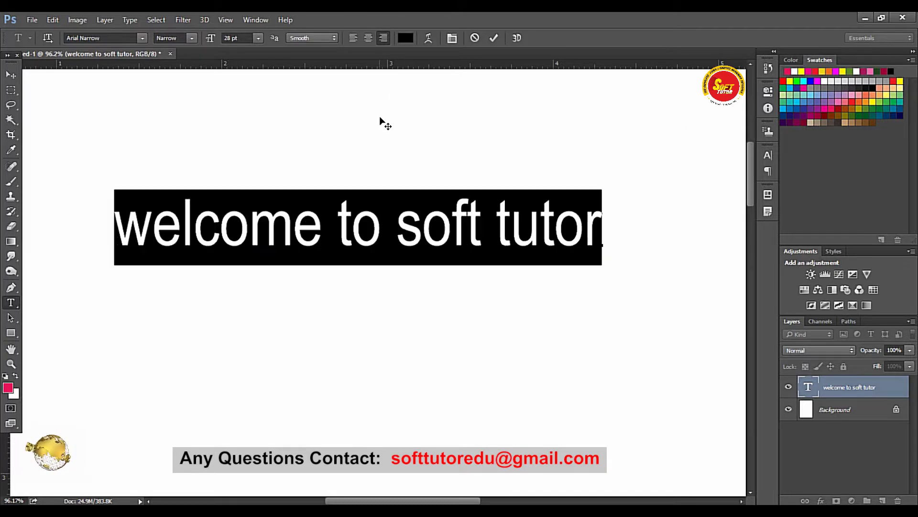
click(406, 40)
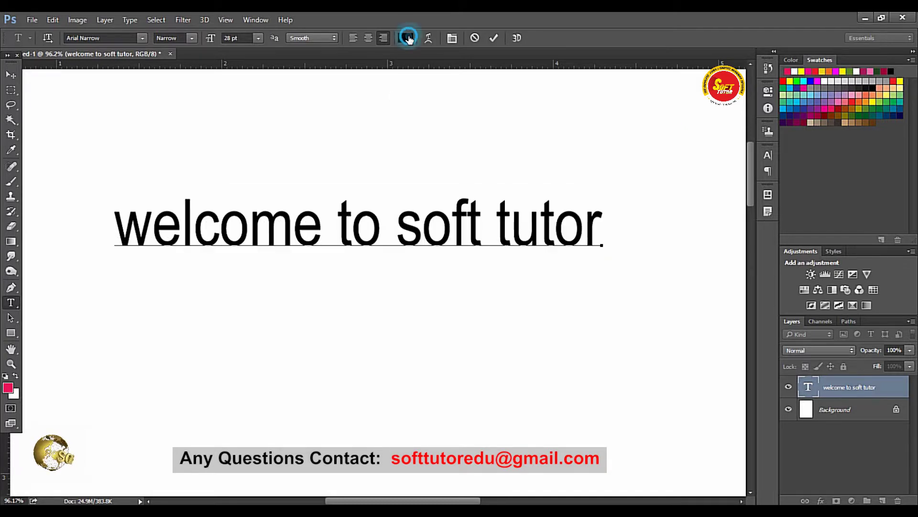
Color the text red, commit the edit, and close Warp Text without changes.
click(580, 243)
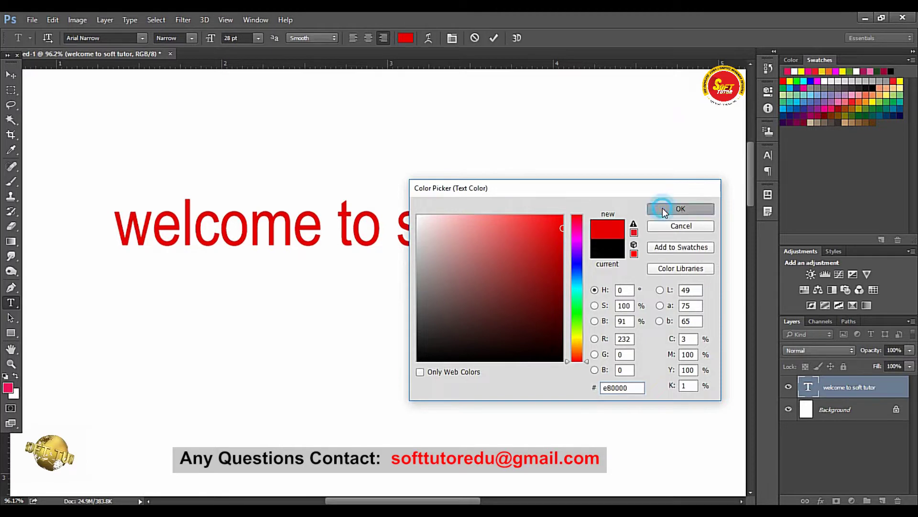
click(665, 208)
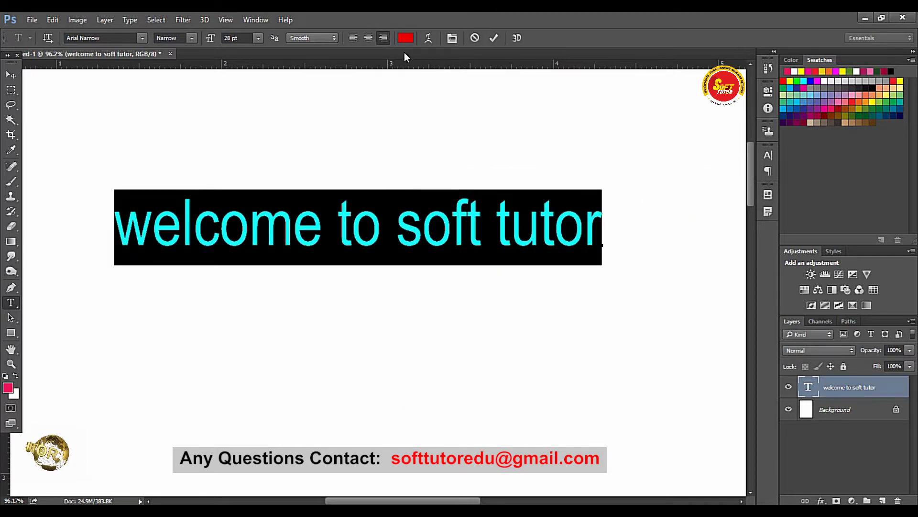
click(494, 38)
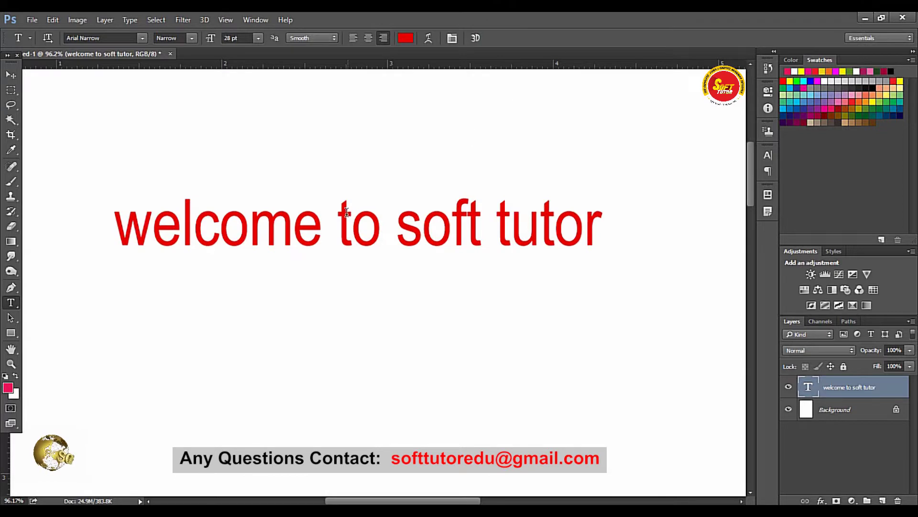
click(429, 38)
click(553, 129)
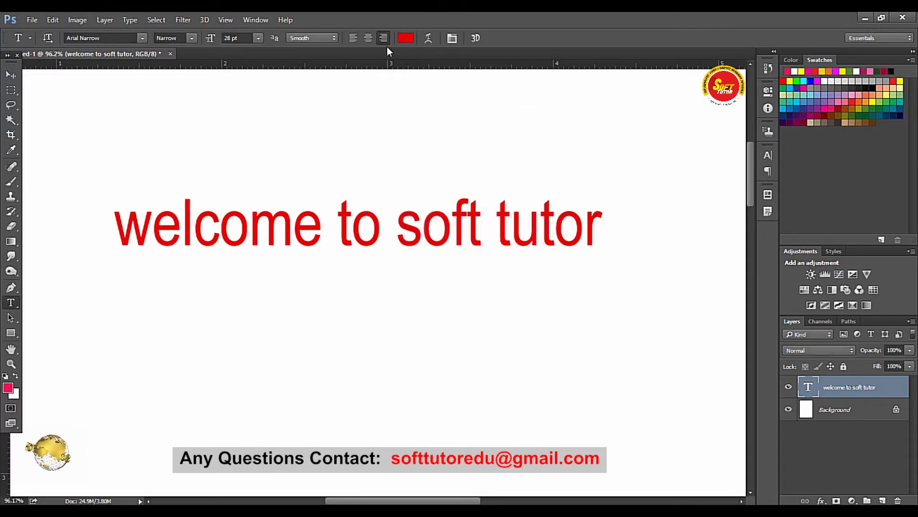
Open the Character panel and preview fonts, applying Adolph-Light Light.
click(454, 37)
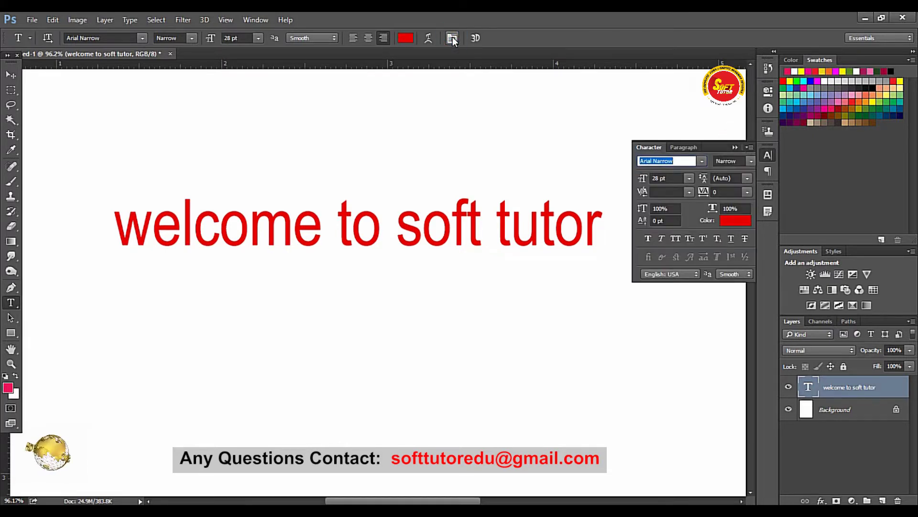
click(684, 148)
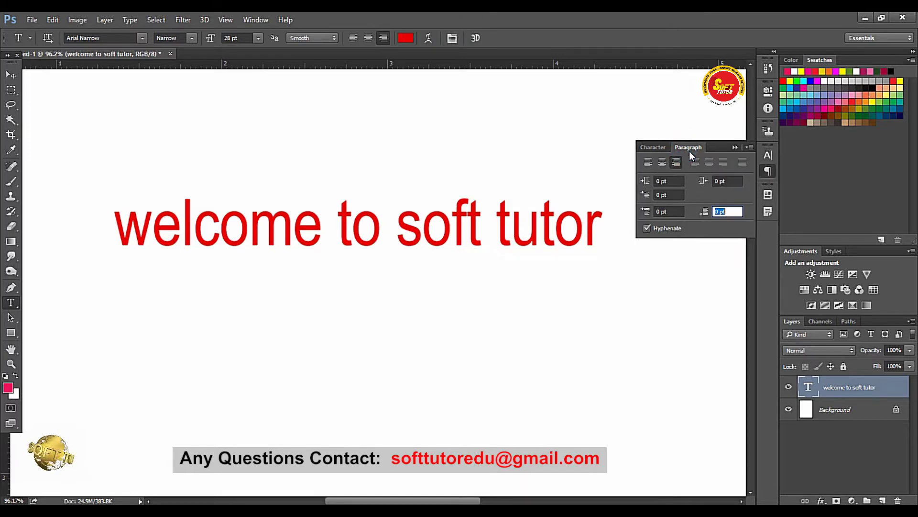
click(650, 146)
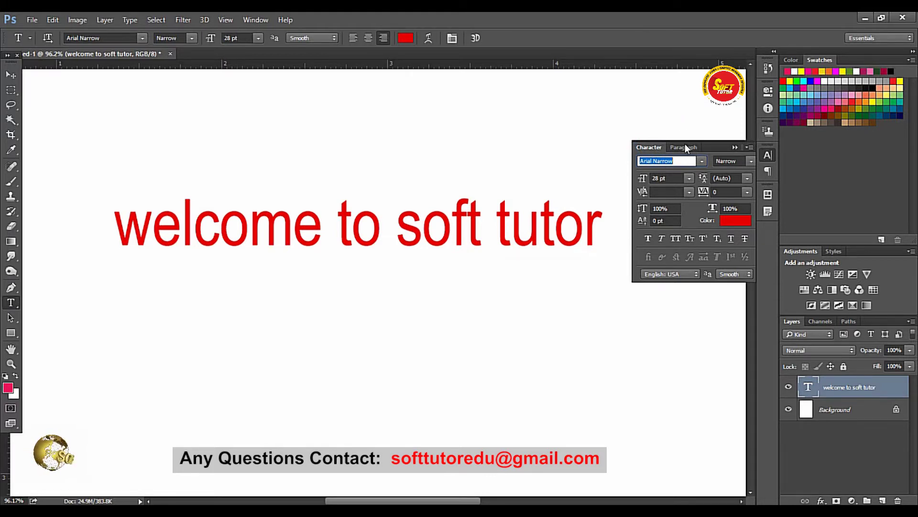
scroll(703, 161, up, 15)
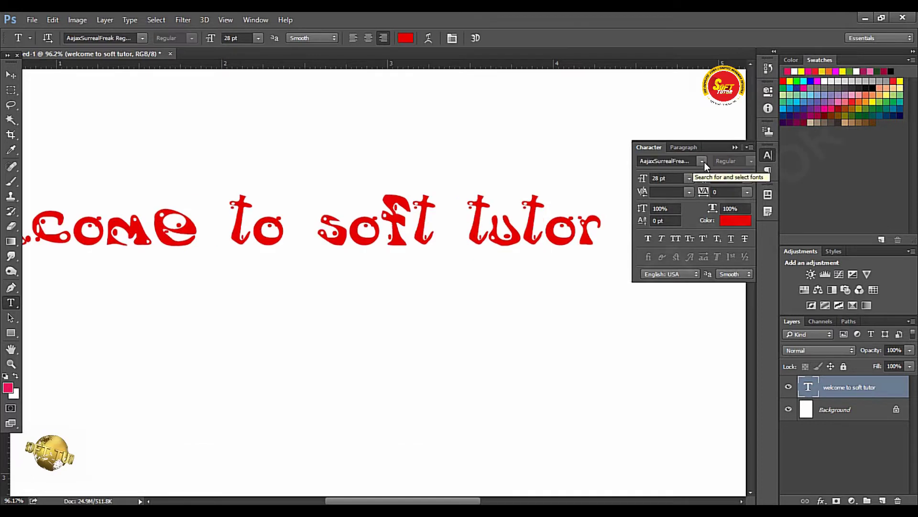
click(703, 159)
key(Up)
key(Up)
key(Up)
click(687, 270)
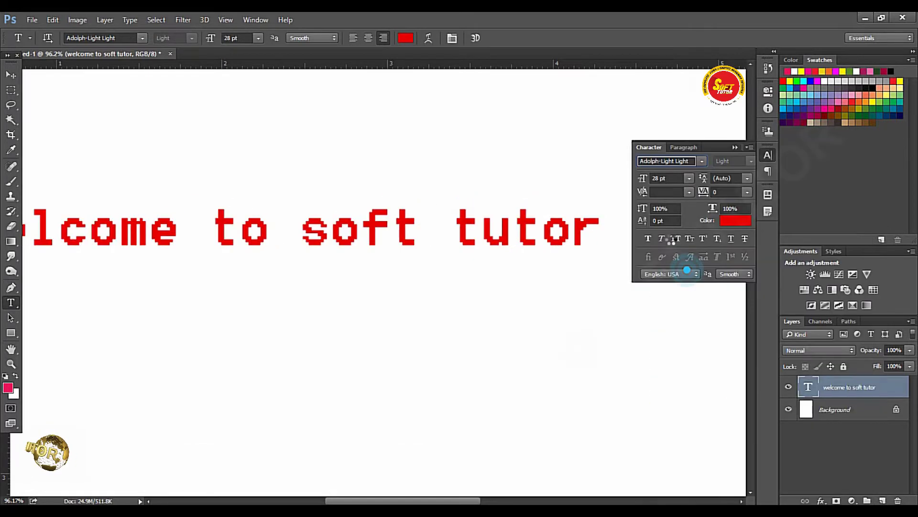
Try Bold Italic and Italic styles, then return the font to Arial Narrow.
scroll(675, 169, down, 9)
click(751, 161)
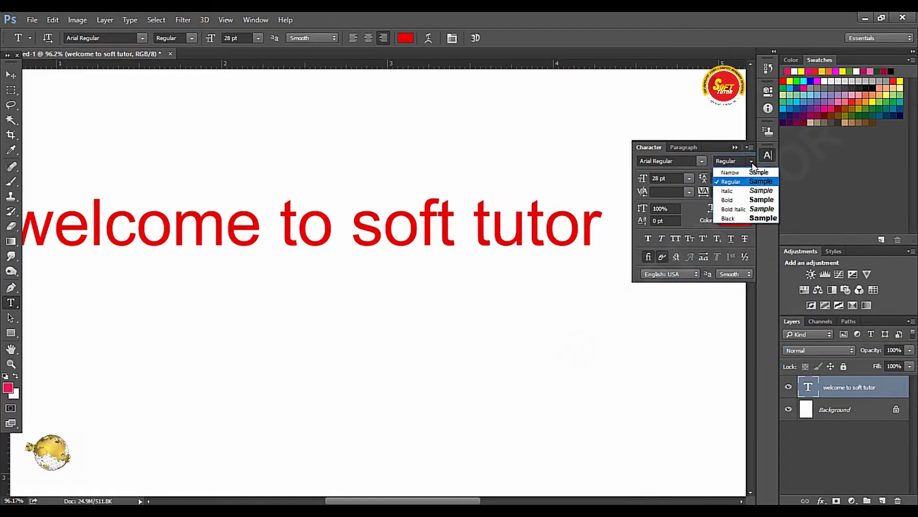
click(734, 209)
click(739, 191)
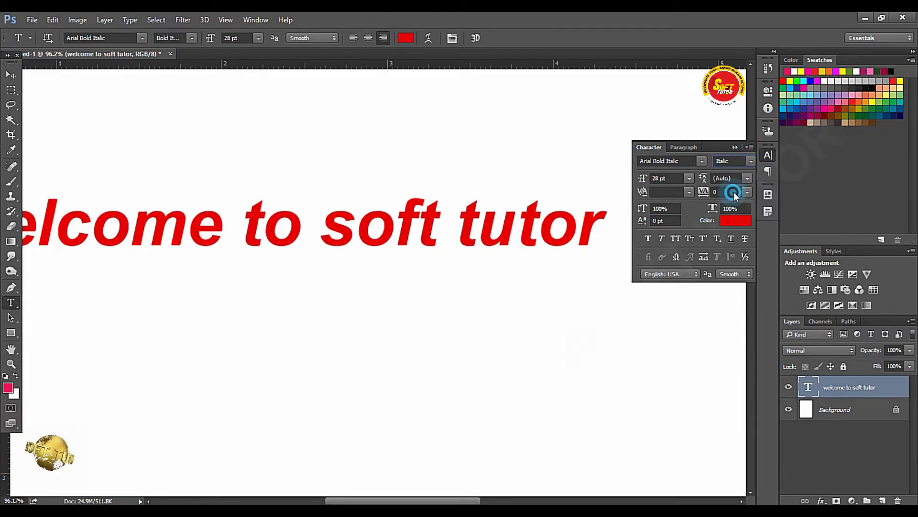
click(750, 160)
click(740, 173)
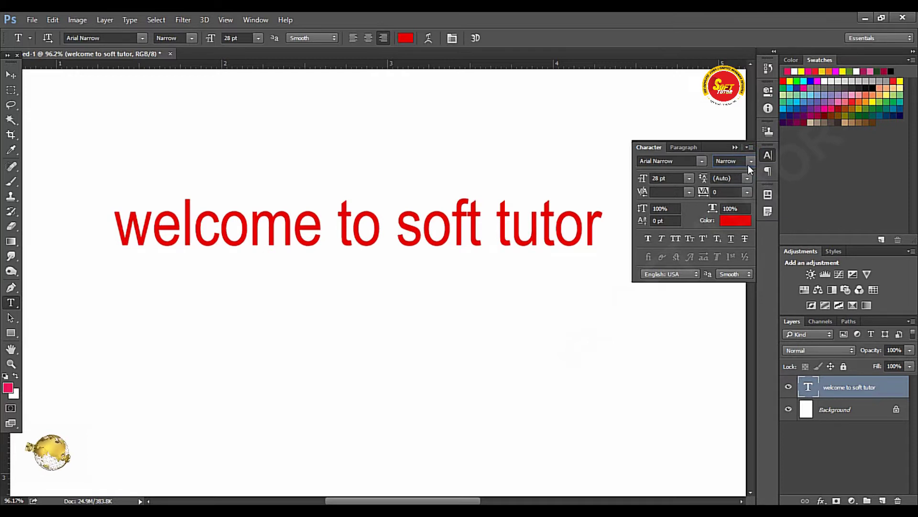
Reduce the font size to 24 pt and place the caret before 'to'.
drag(644, 180, 636, 180)
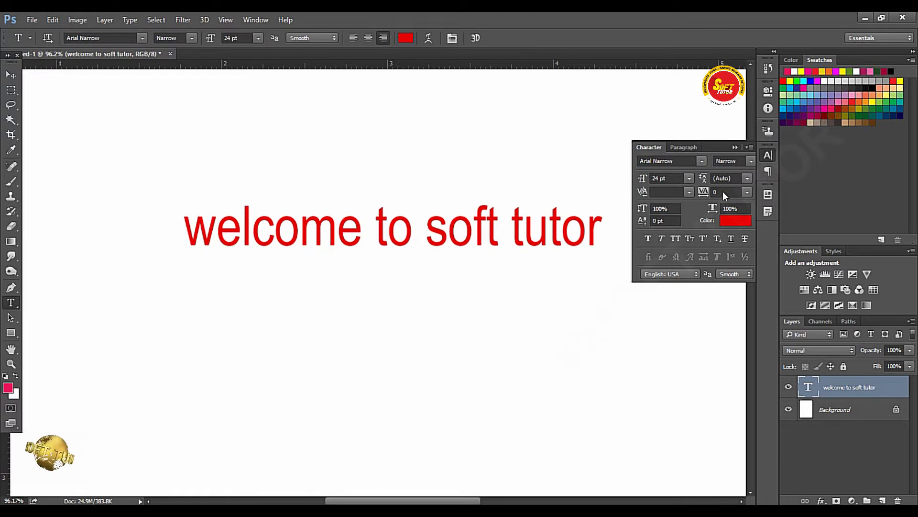
click(728, 178)
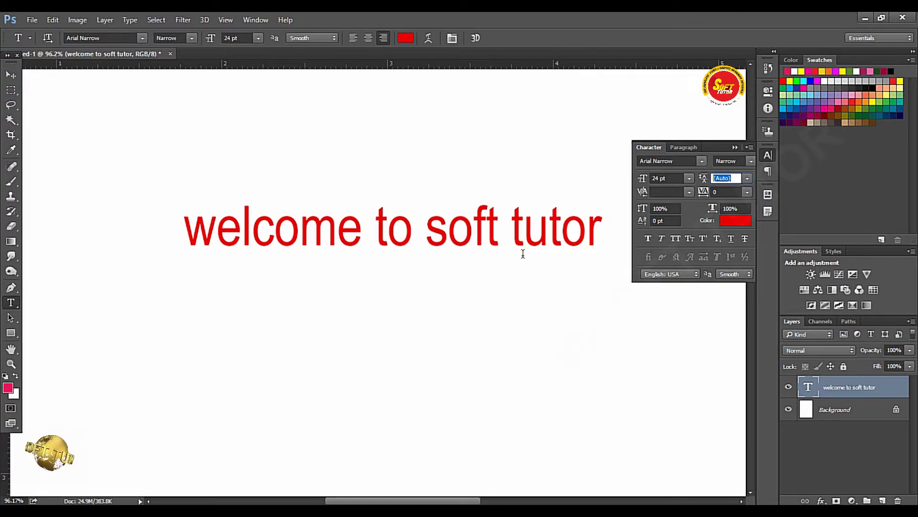
click(344, 245)
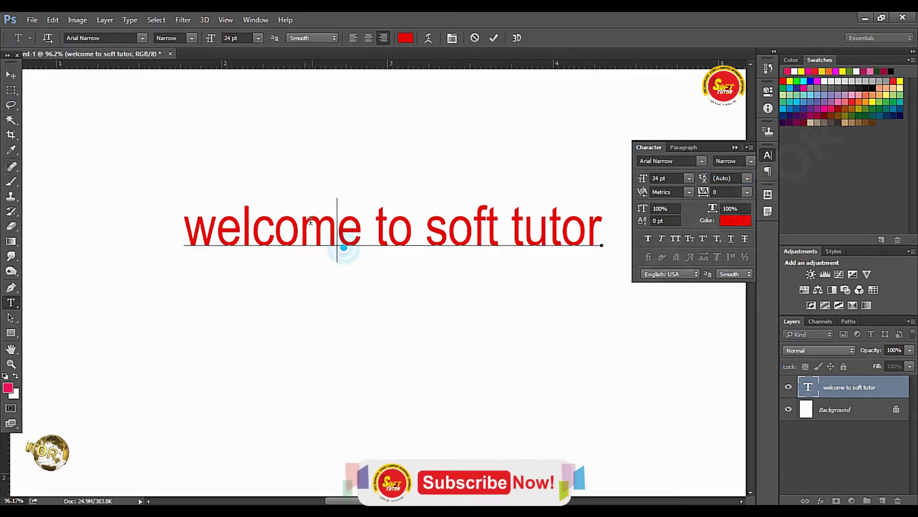
double_click(311, 224)
click(311, 223)
click(377, 224)
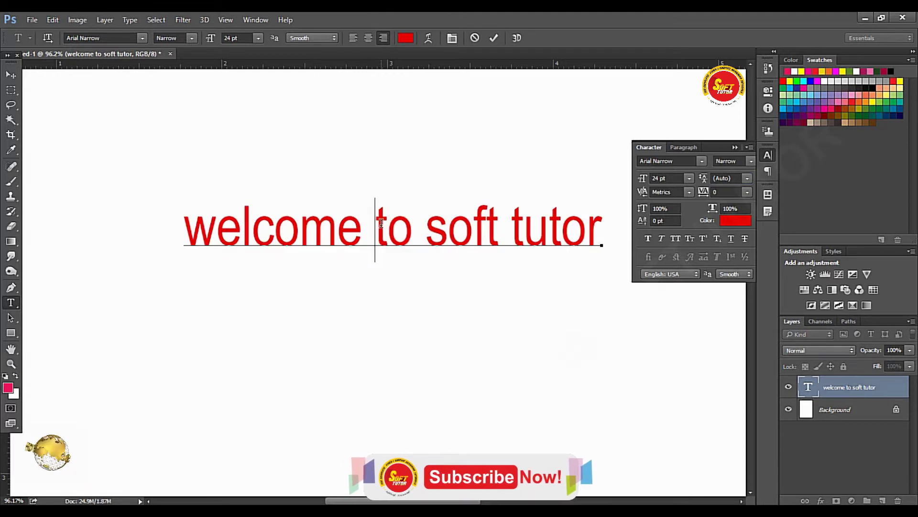
Break the text into 'welcome' and 'to soft tutor' lines and select it all.
key(Return)
drag(437, 172, 335, 155)
click(425, 213)
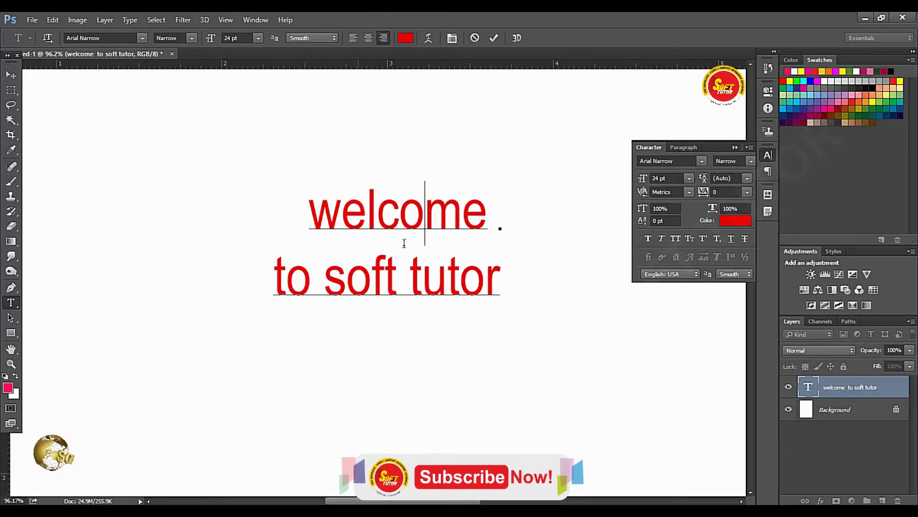
key(ctrl+a)
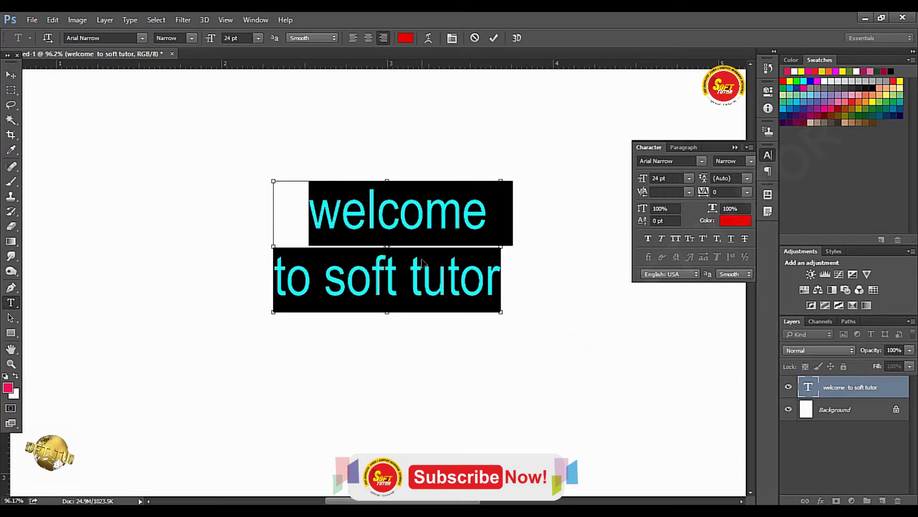
Try line leading values of 6, 18, 24 and 30 pt.
click(747, 179)
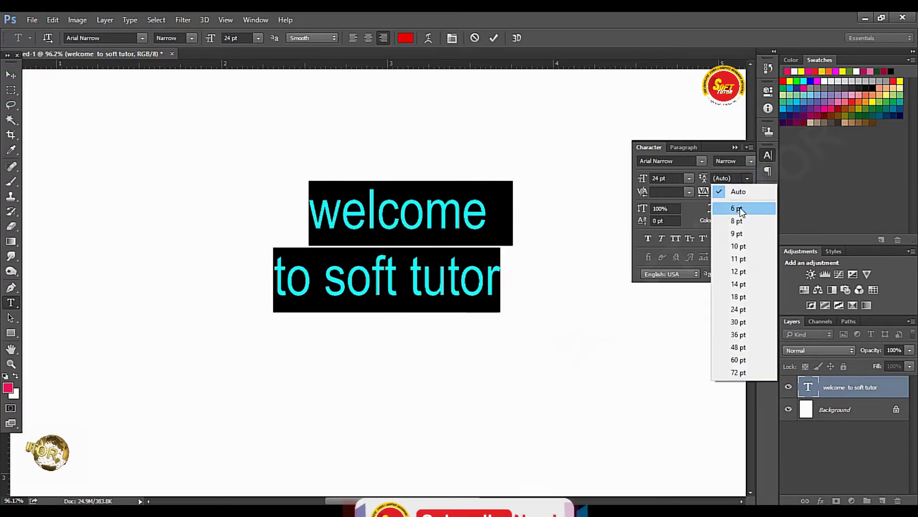
click(739, 202)
click(747, 178)
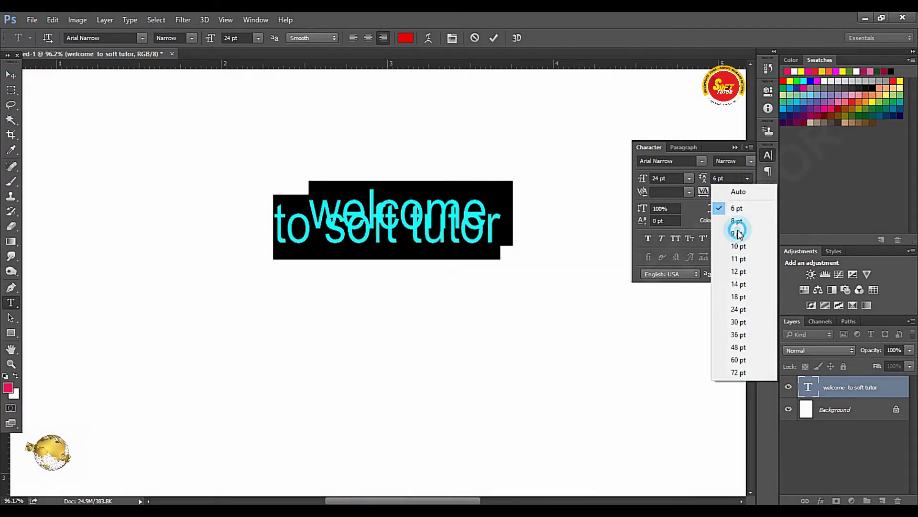
click(740, 297)
click(747, 178)
click(740, 307)
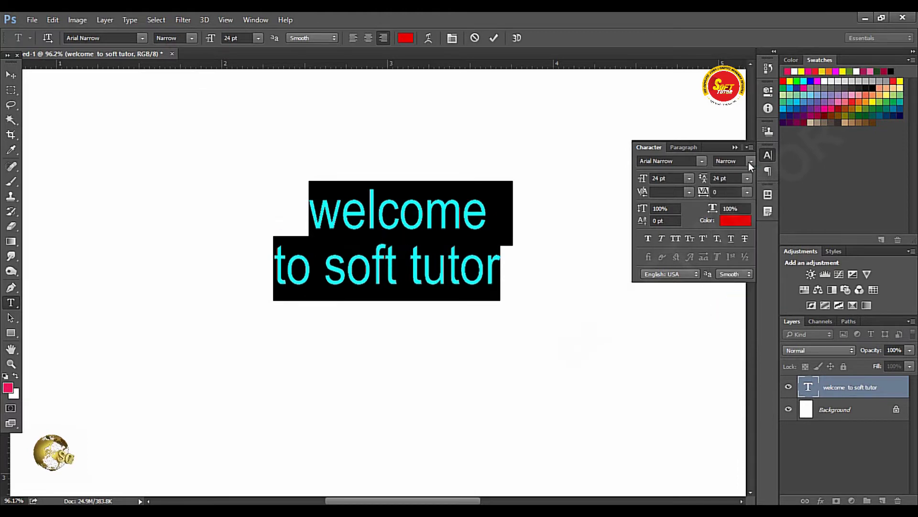
click(749, 161)
click(749, 160)
click(748, 178)
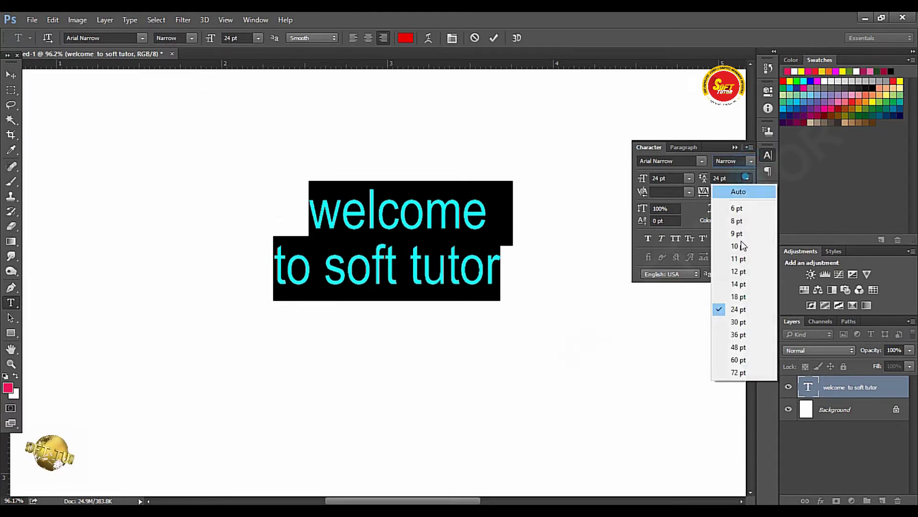
click(735, 322)
Set the leading to 35 pt, scrub it to 36 pt, and set kerning to Metrics.
click(727, 179)
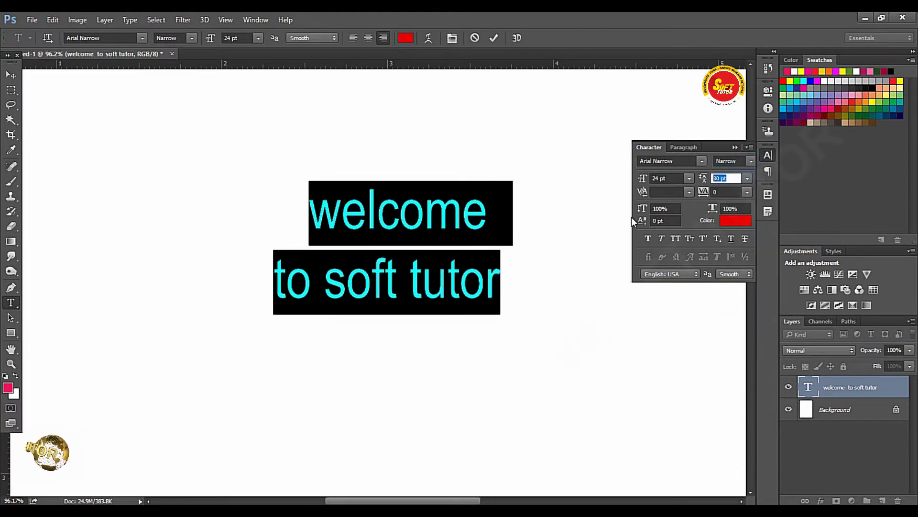
text(35)
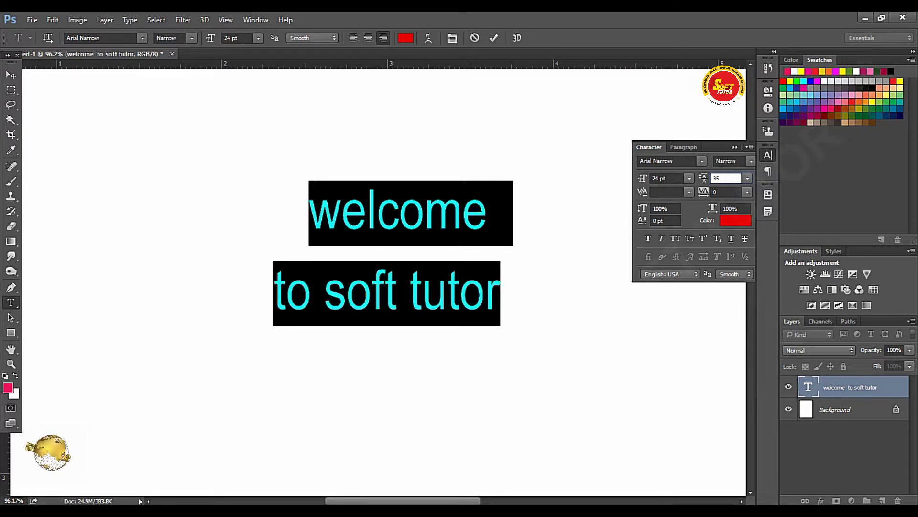
click(704, 178)
drag(702, 183, 656, 197)
click(662, 192)
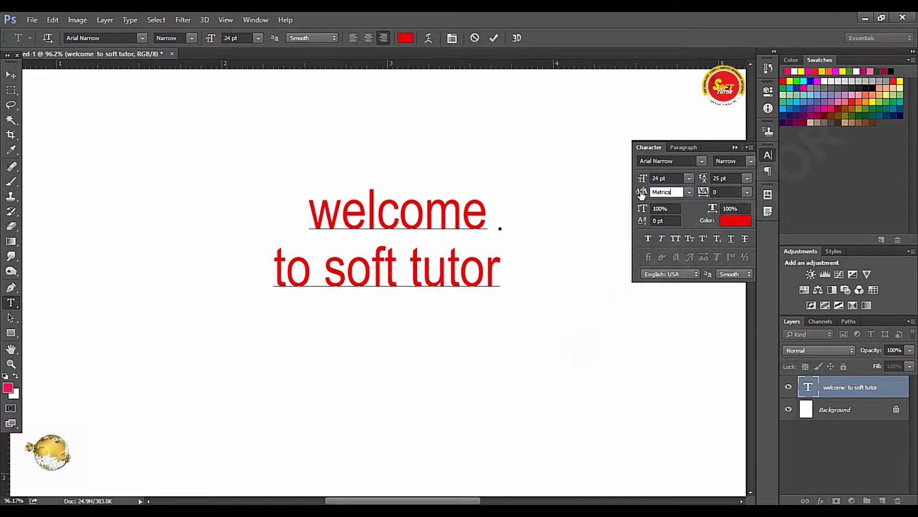
click(376, 201)
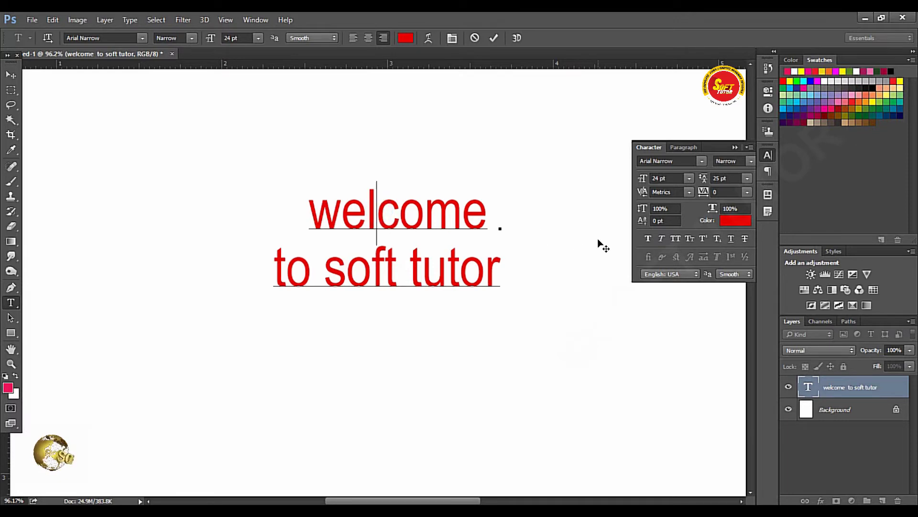
Try kerning of 190, 360 and -90 between l and c, then undo back to Metrics.
click(653, 192)
text(190)
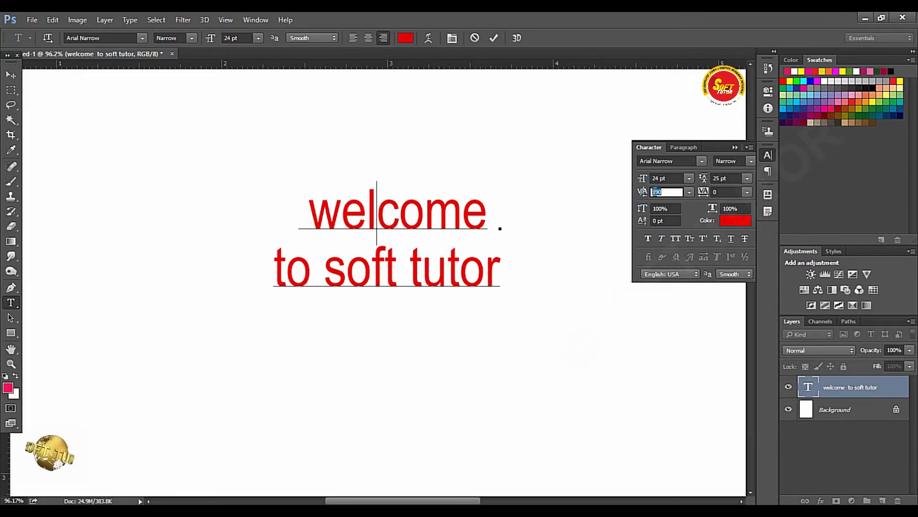
key(Return)
click(641, 191)
text(360)
key(Return)
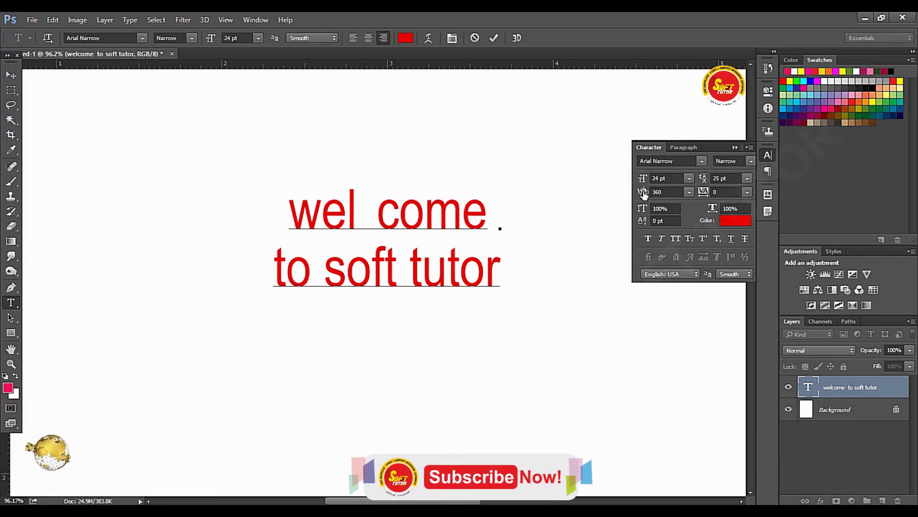
drag(644, 193, 630, 197)
click(654, 194)
key(ctrl+z)
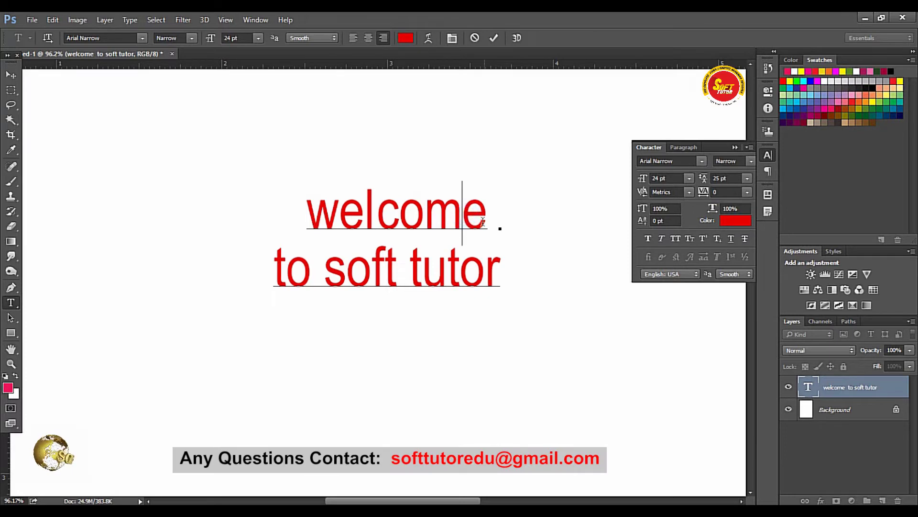
Kern the m–e pair at 370, then scrub the gap wider before the final e.
click(643, 191)
text(370)
key(Return)
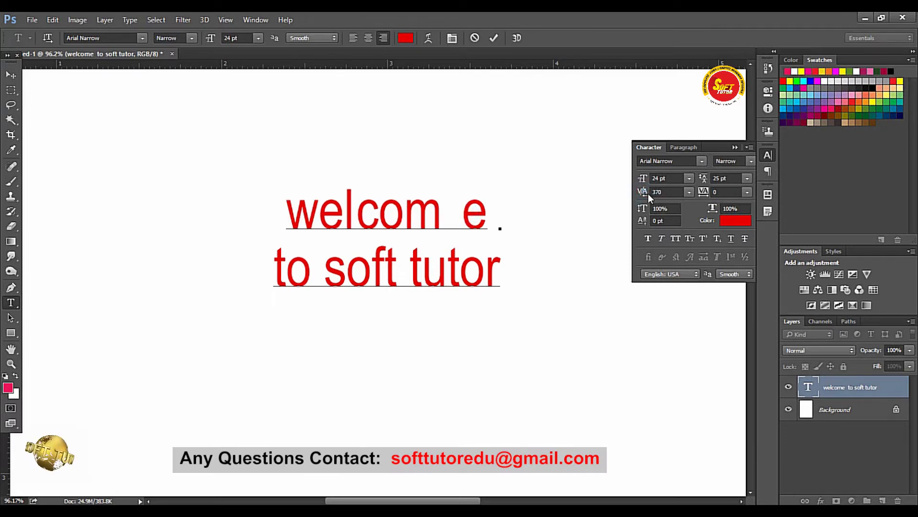
drag(641, 192, 627, 192)
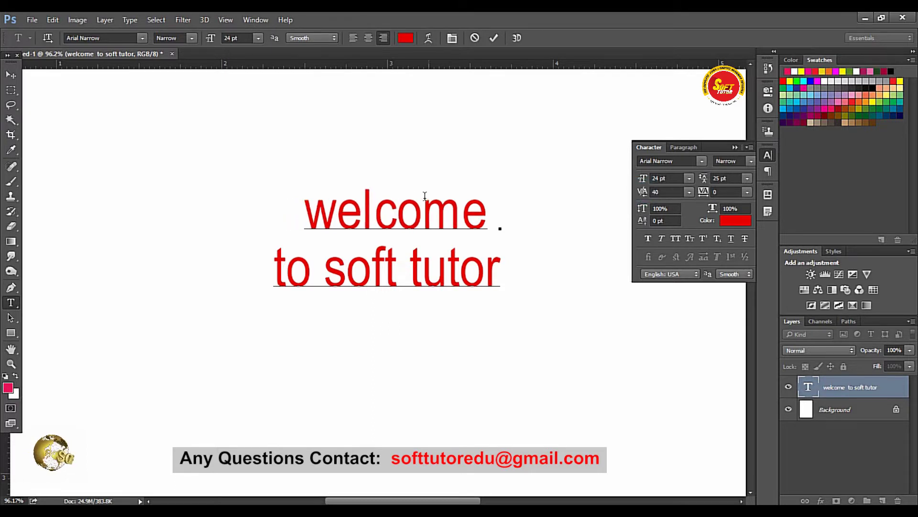
triple_click(343, 218)
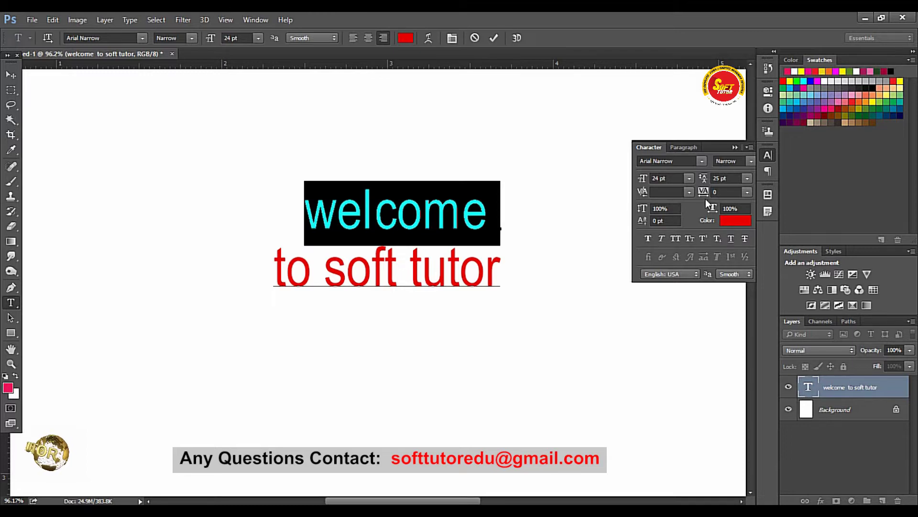
click(748, 192)
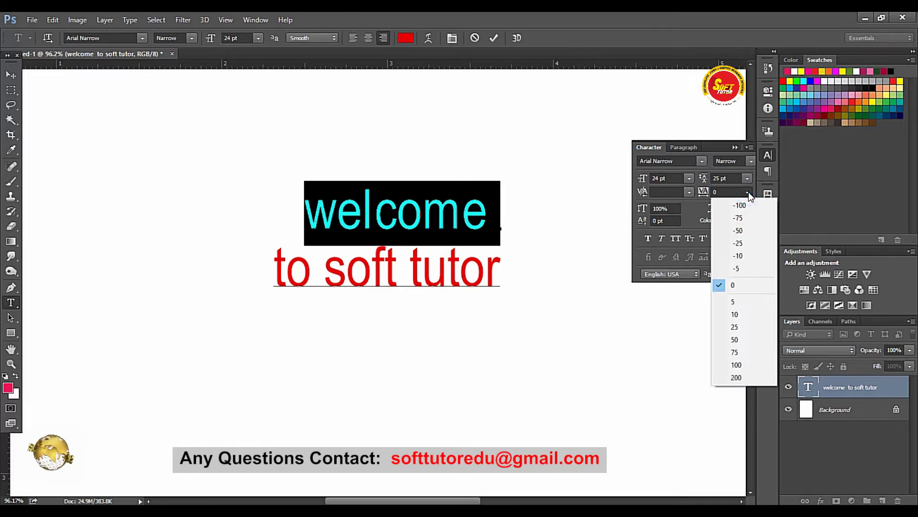
click(743, 327)
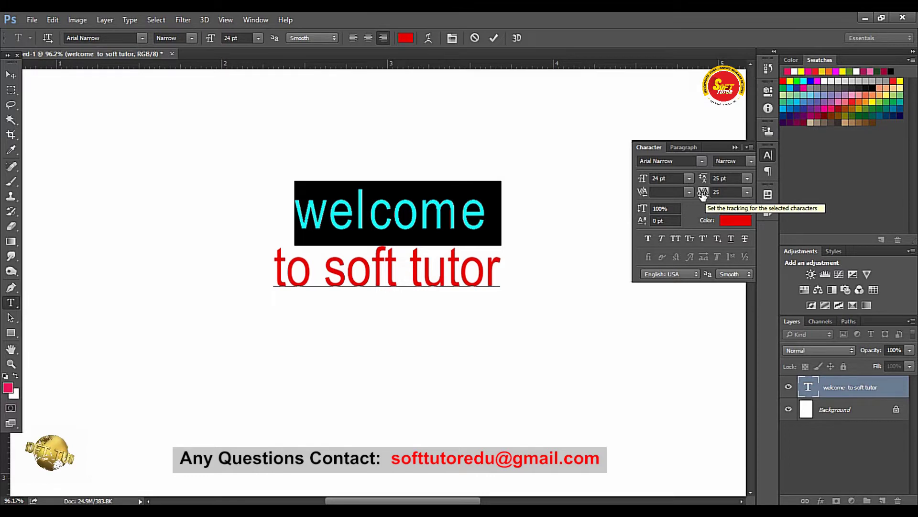
mouse_move(703, 192)
mouse_down()
mouse_move(715, 193)
mouse_move(705, 195)
mouse_up()
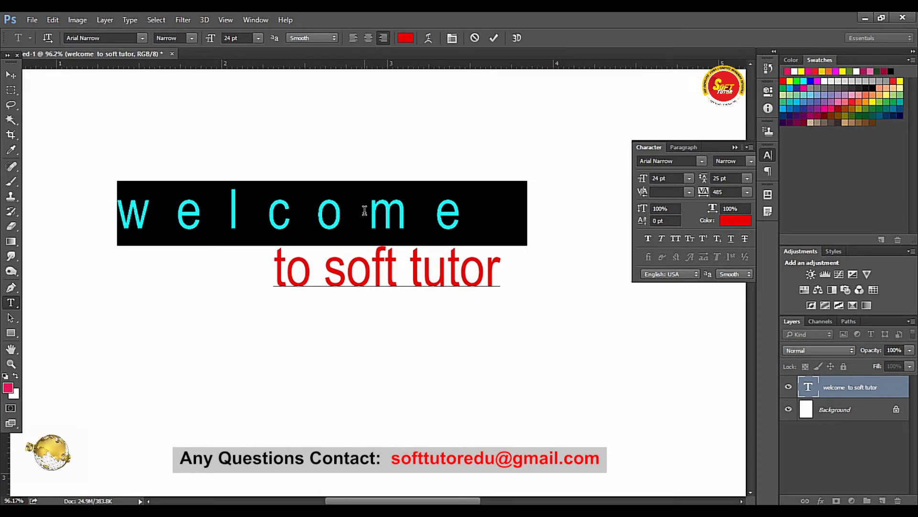
mouse_move(705, 193)
mouse_down()
mouse_move(727, 193)
mouse_move(698, 193)
mouse_move(727, 193)
mouse_move(708, 192)
mouse_up()
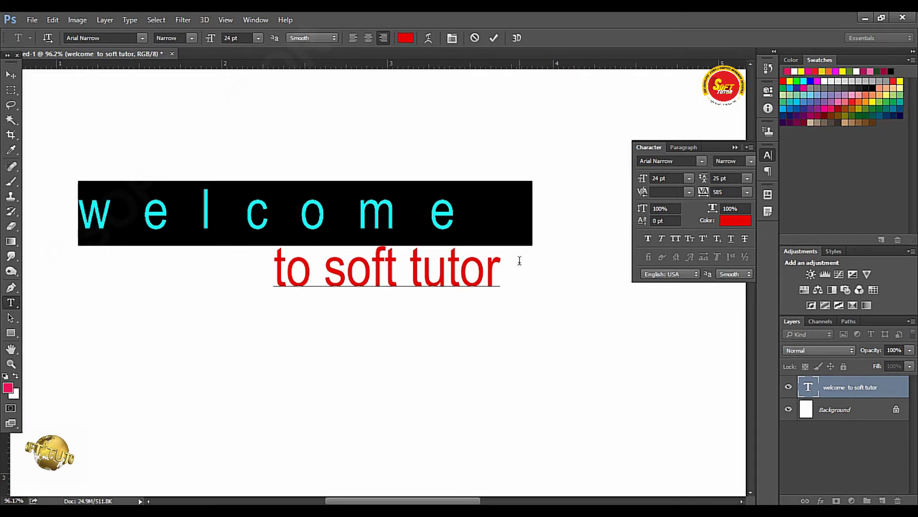
click(726, 192)
text(0)
key(Return)
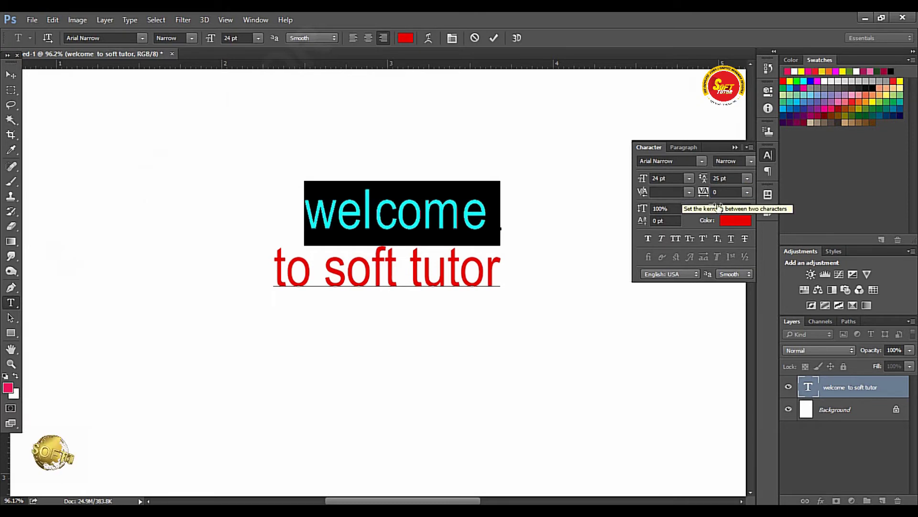
Raise the vertical scale of 'welcome' through 139, 189 and 252 to 255%.
click(724, 192)
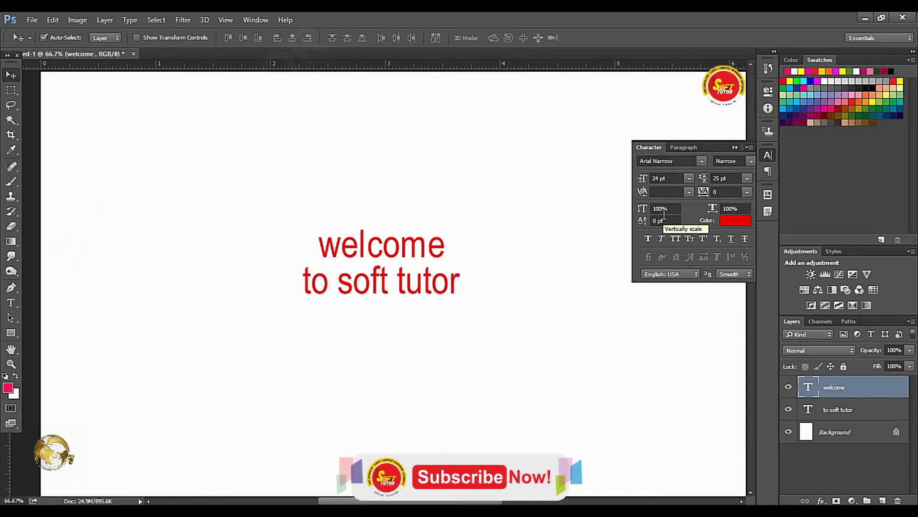
click(664, 211)
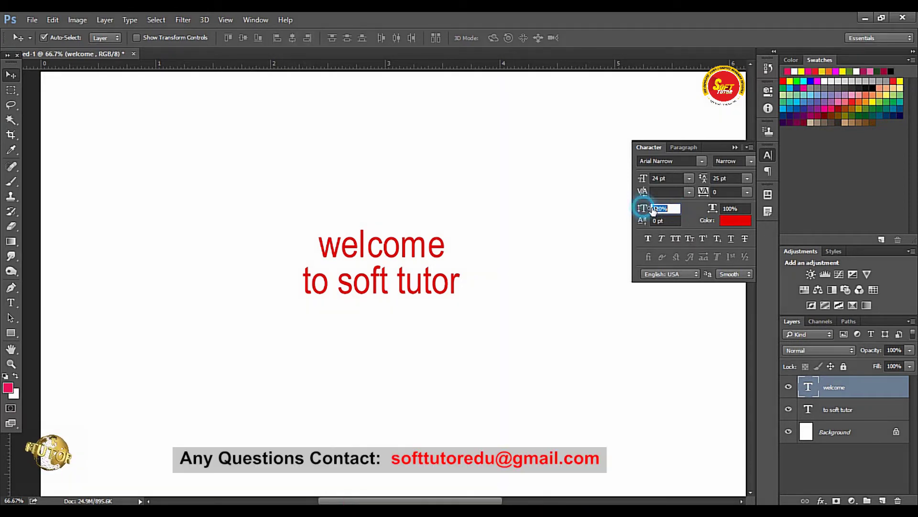
text(139)
key(Return)
text(189)
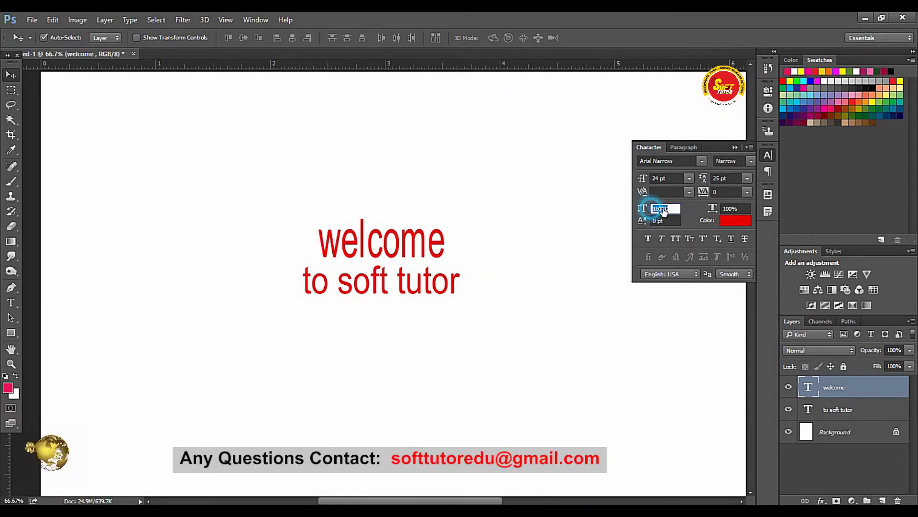
key(Return)
text(252)
key(Return)
text(255)
key(Return)
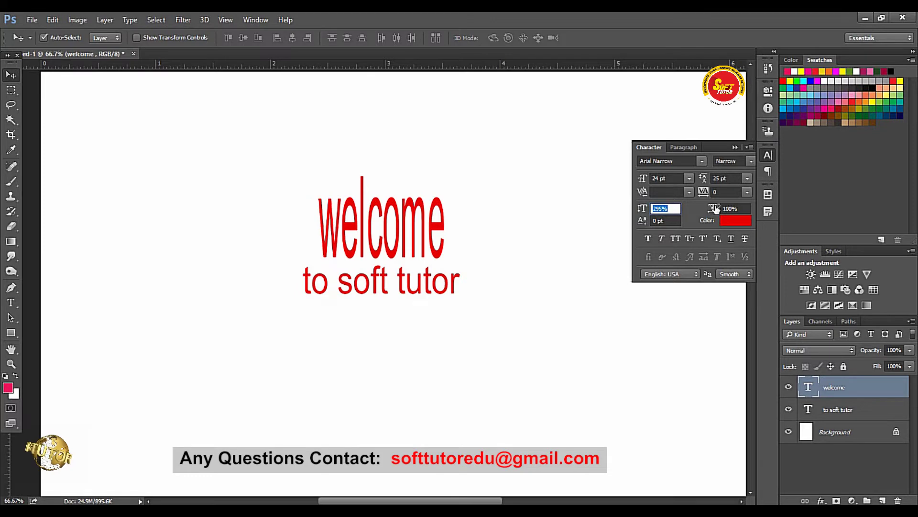
Increase the horizontal scale of 'welcome' through 200 and 250 to 280%.
drag(713, 208, 747, 208)
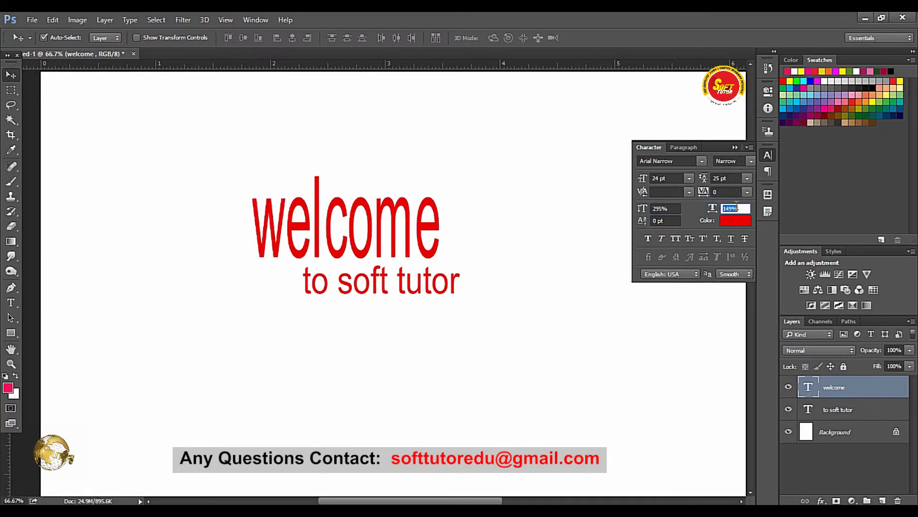
text(200)
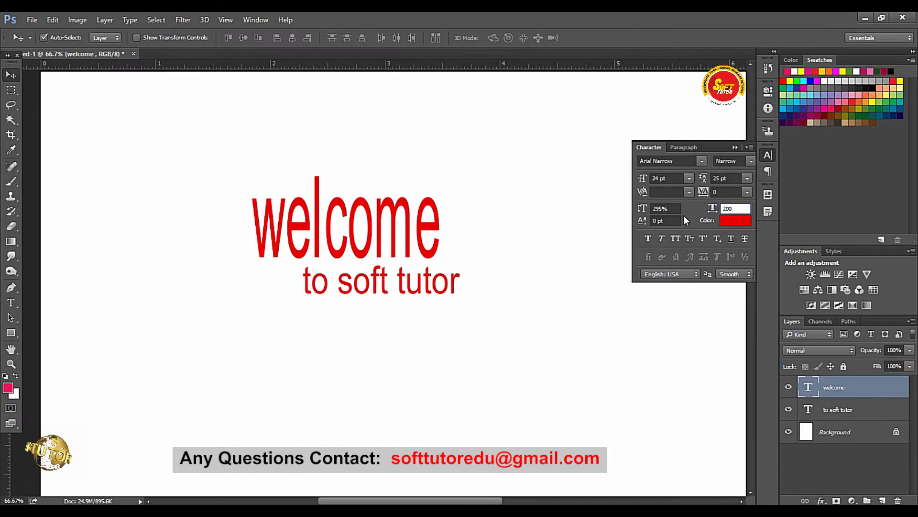
key(Tab)
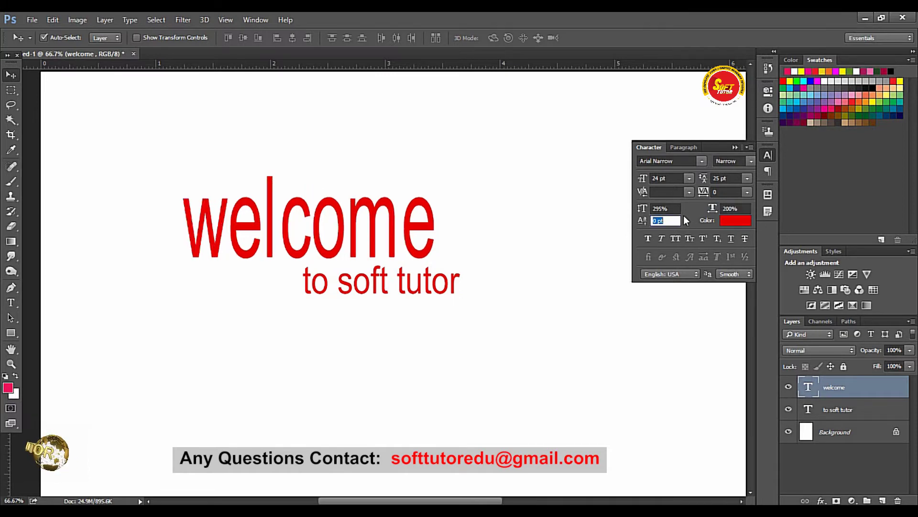
click(713, 210)
text(250)
key(Tab)
click(728, 208)
text(280)
key(Tab)
Reposition the stretched 'welcome', reset both scales to 100%, and move it above 'to soft tutor'.
drag(316, 212, 444, 214)
click(672, 179)
drag(490, 205, 464, 193)
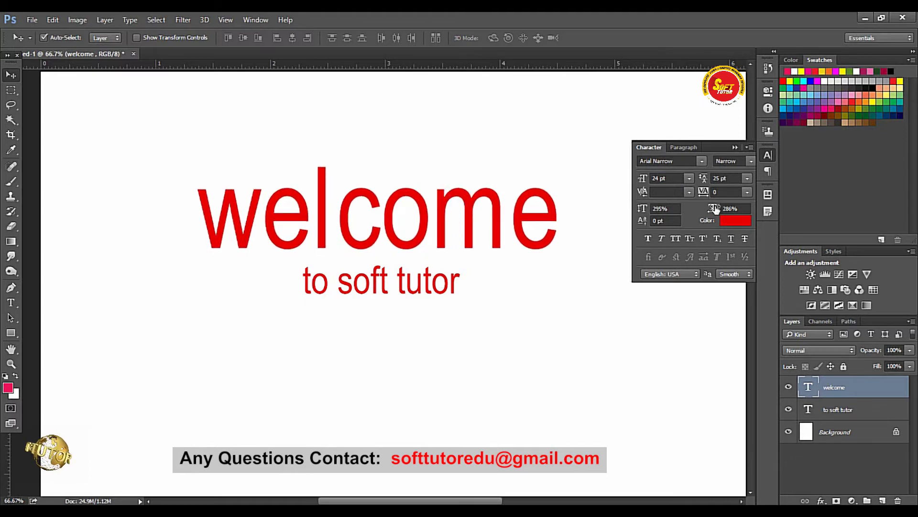
click(748, 209)
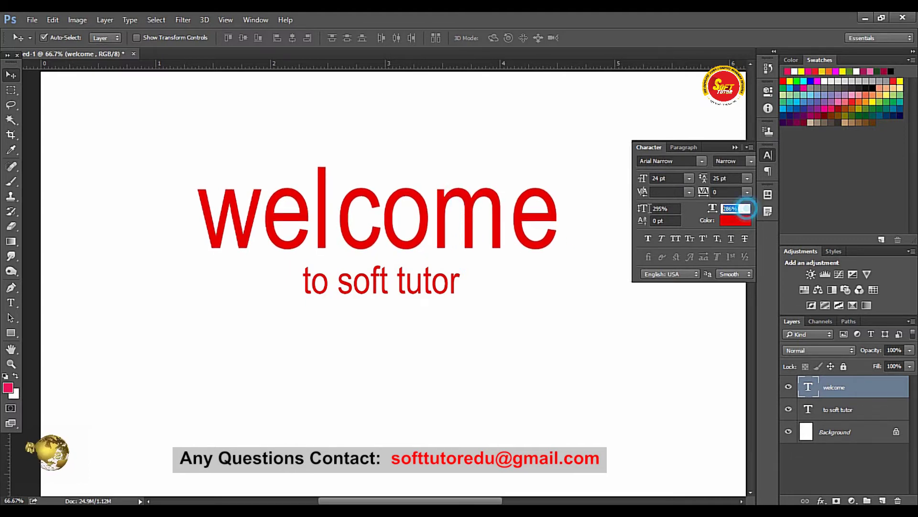
text(1)
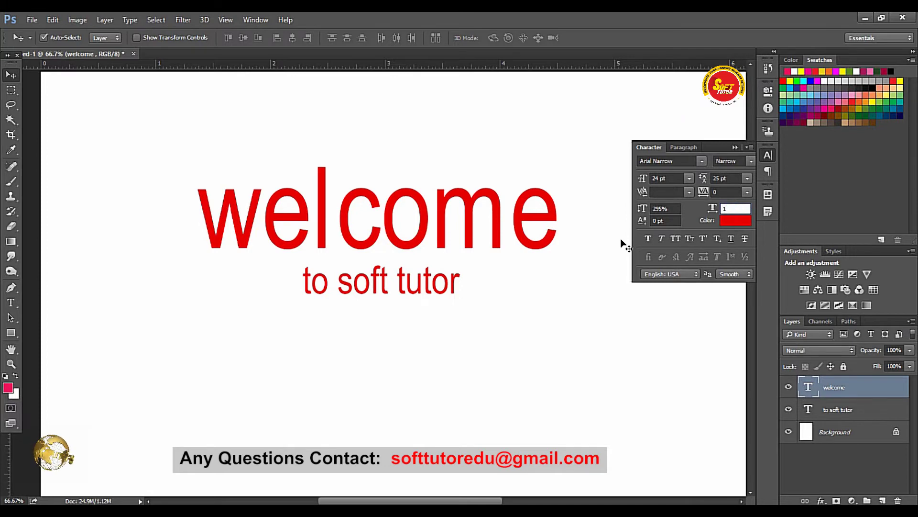
text(100)
key(Return)
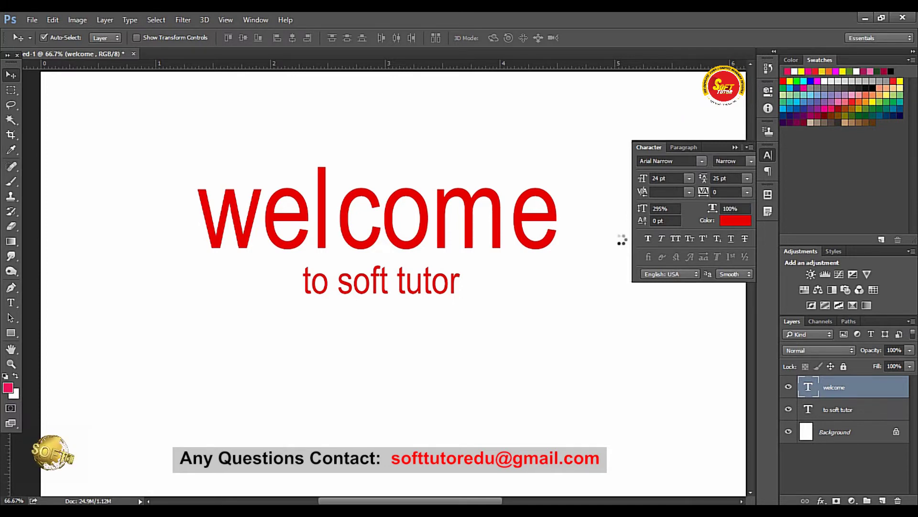
click(674, 209)
text(1)
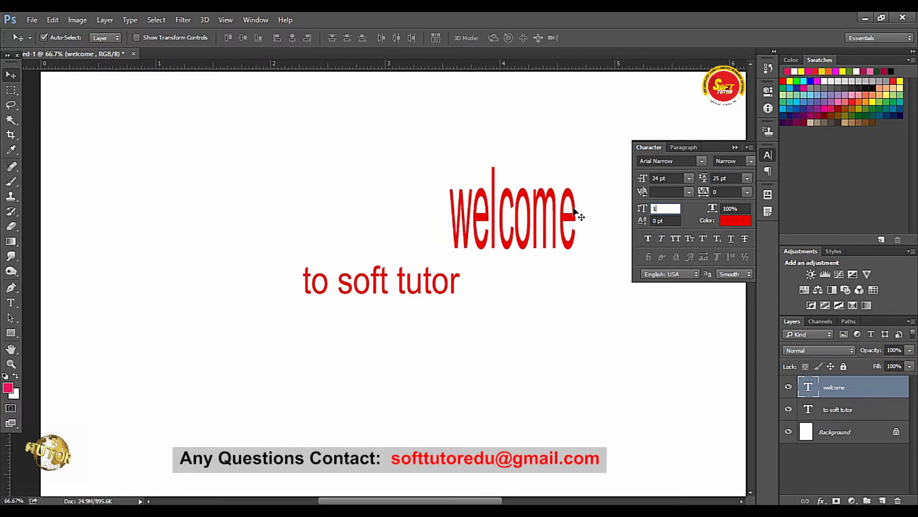
text(00)
key(Return)
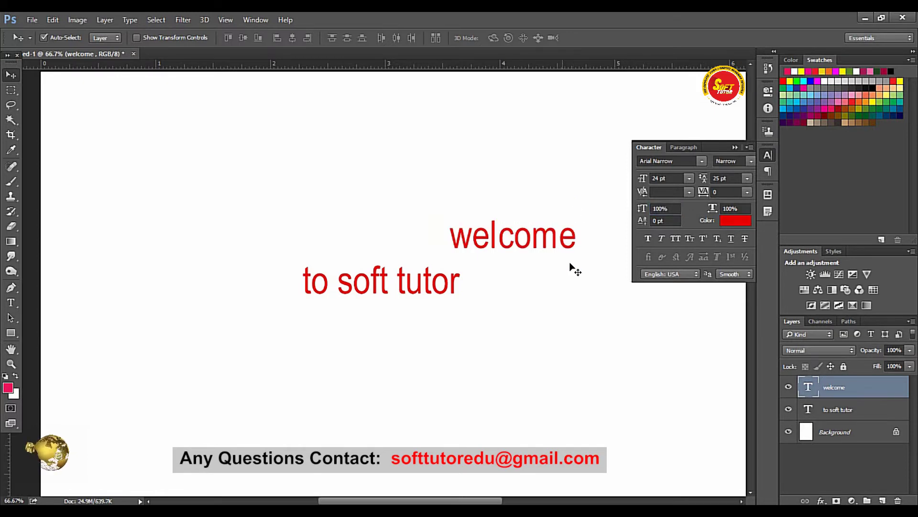
click(494, 225)
drag(494, 225, 362, 230)
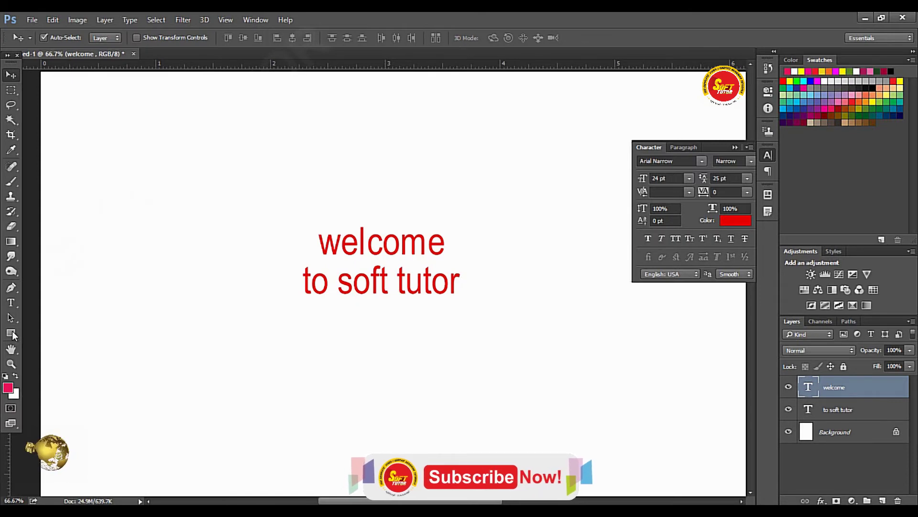
Select the word welcome with the Type tool and scrub its baseline shift upward.
key(t)
double_click(408, 252)
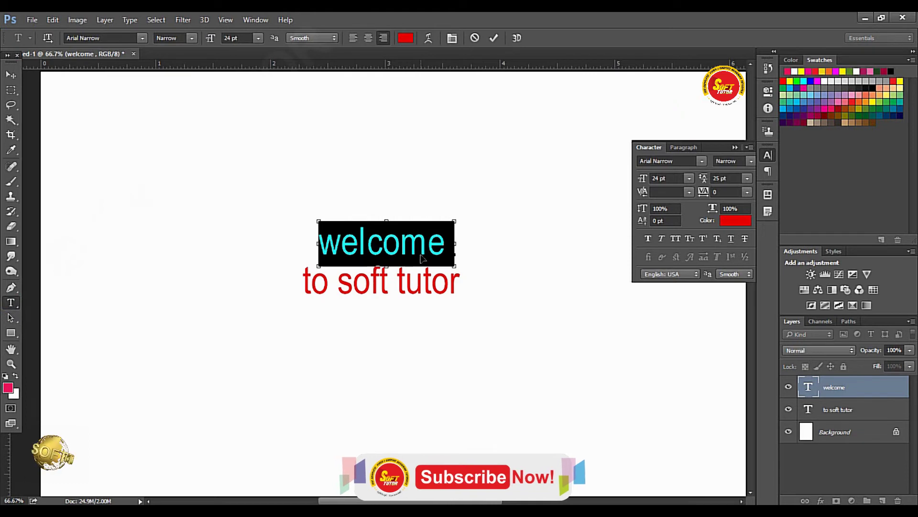
key(ctrl+plus)
key(ctrl+plus)
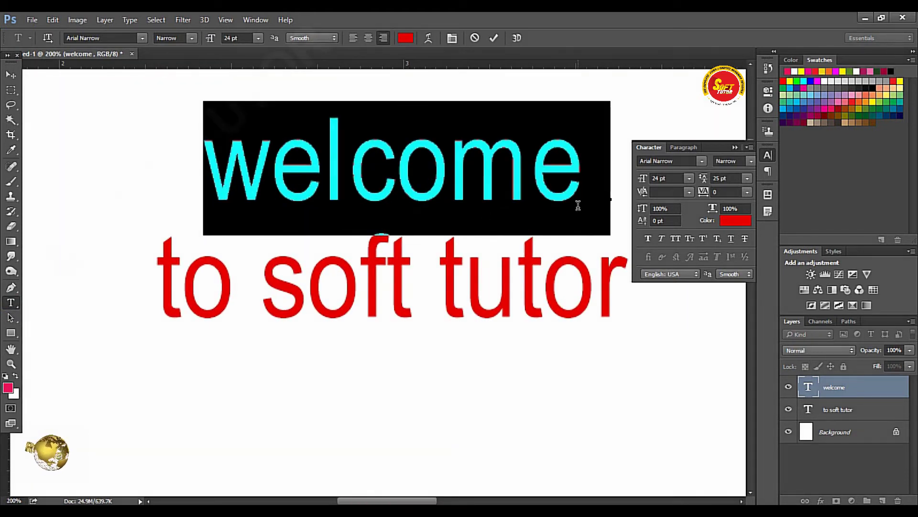
key(ctrl+minus)
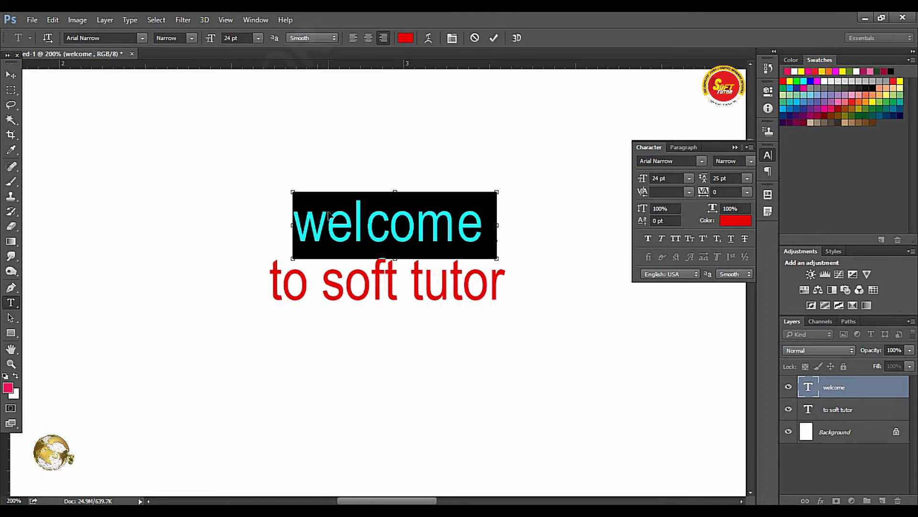
drag(641, 221, 669, 221)
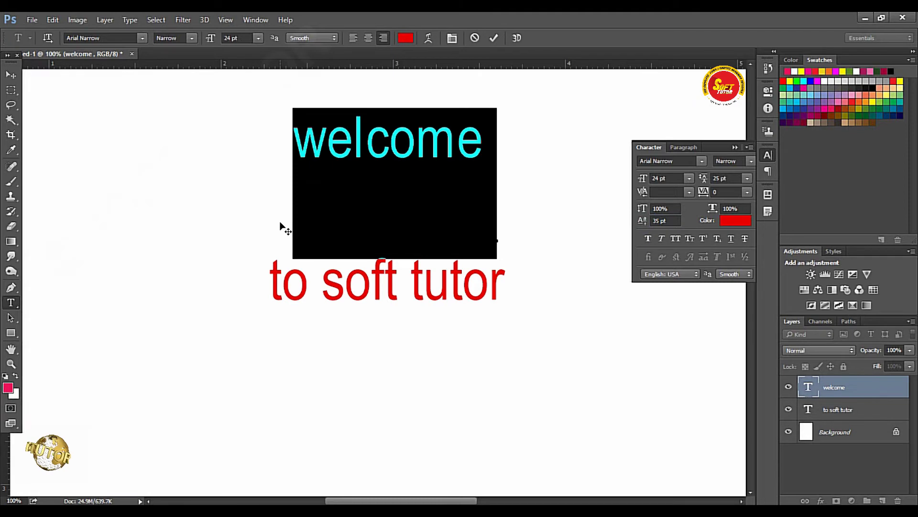
drag(295, 155, 497, 156)
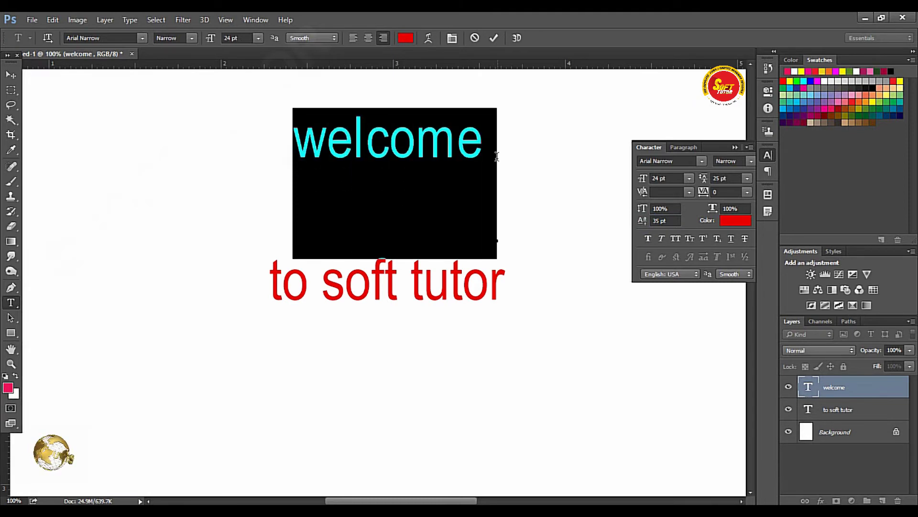
Set welcome's baseline shift back to 0 pt and bring up the text colour picker.
click(670, 220)
text(0)
key(Return)
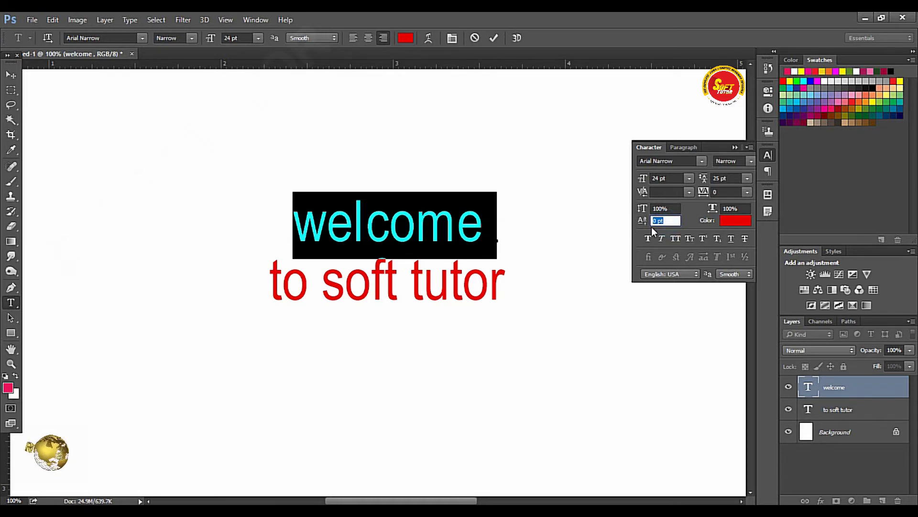
drag(642, 220, 627, 258)
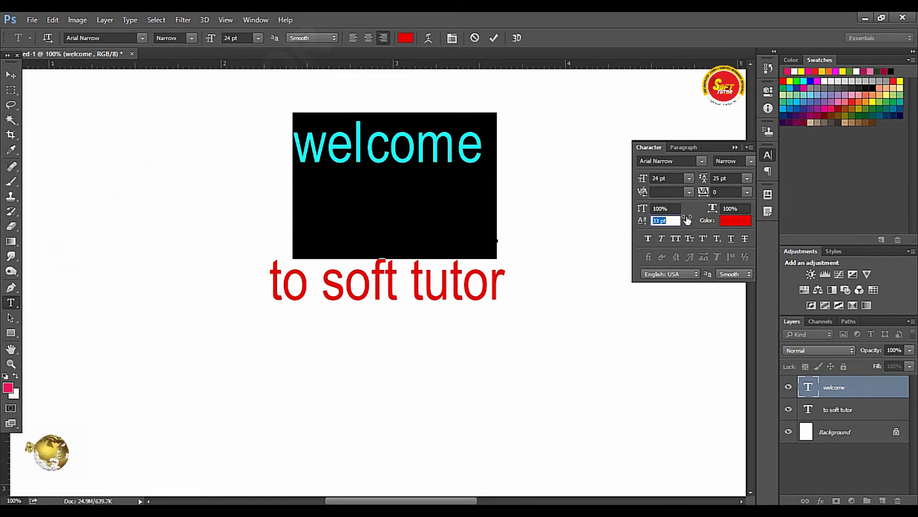
text(0)
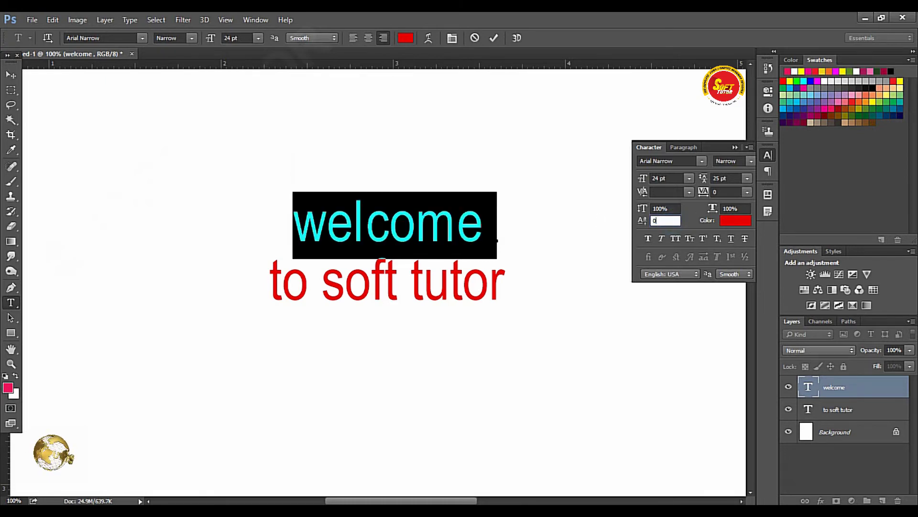
key(Return)
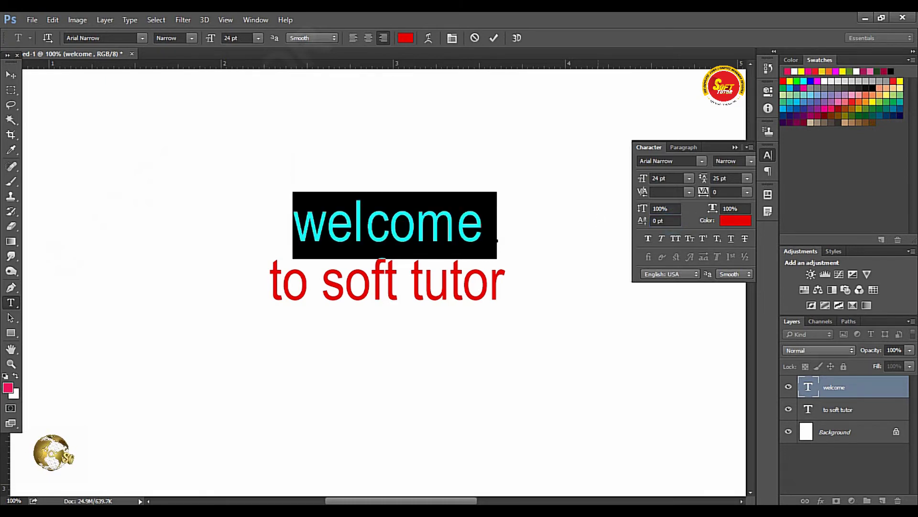
click(730, 220)
drag(546, 183, 582, 115)
Change the text colour of welcome to bright blue 020efa.
click(555, 194)
click(572, 264)
drag(599, 201, 600, 190)
click(579, 150)
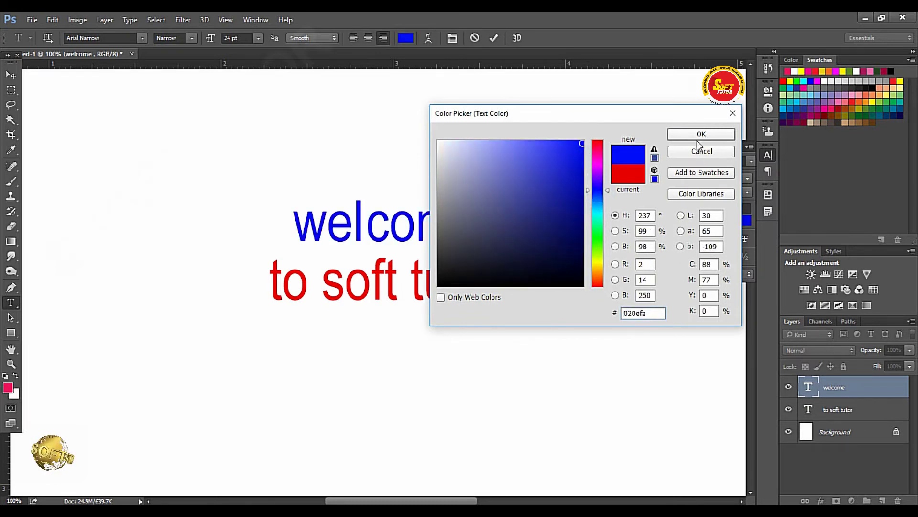
click(702, 134)
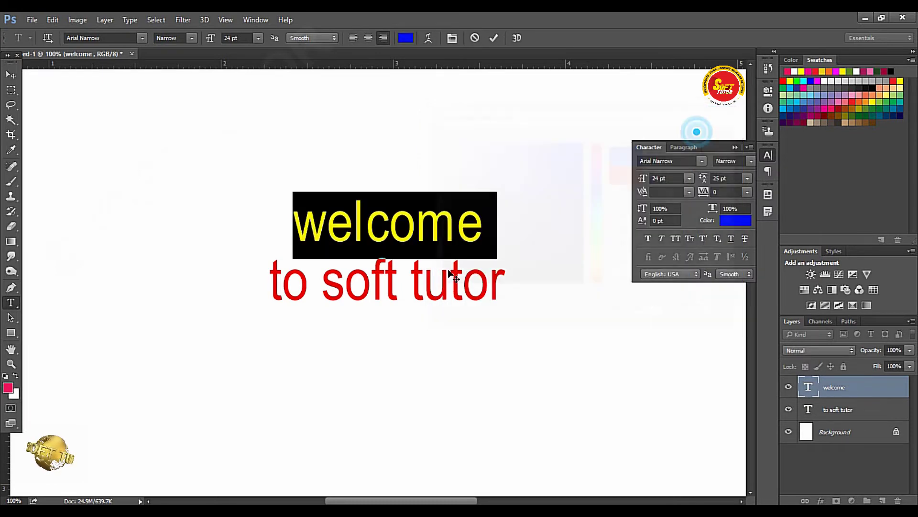
click(648, 239)
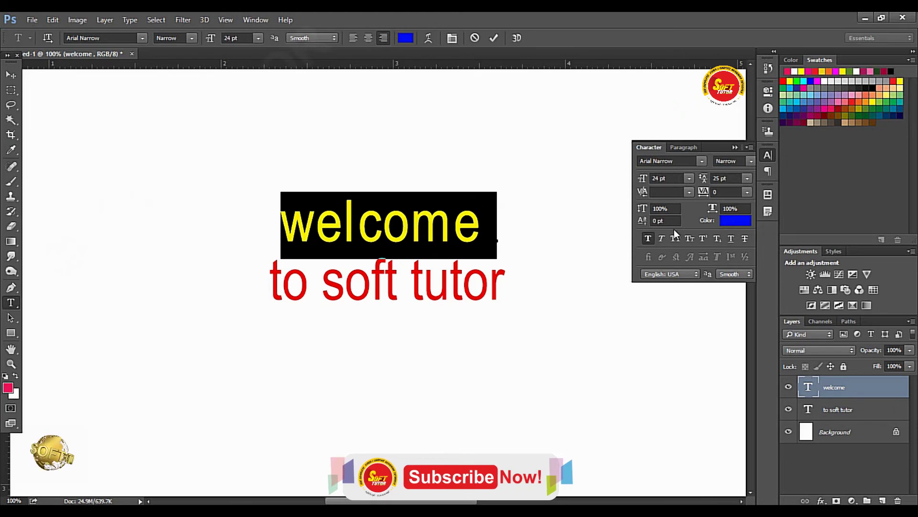
click(648, 239)
click(662, 239)
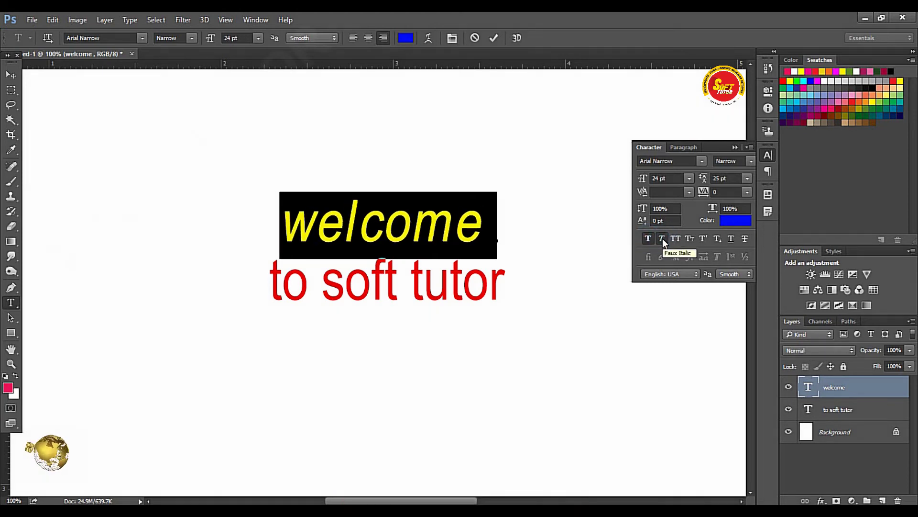
click(676, 238)
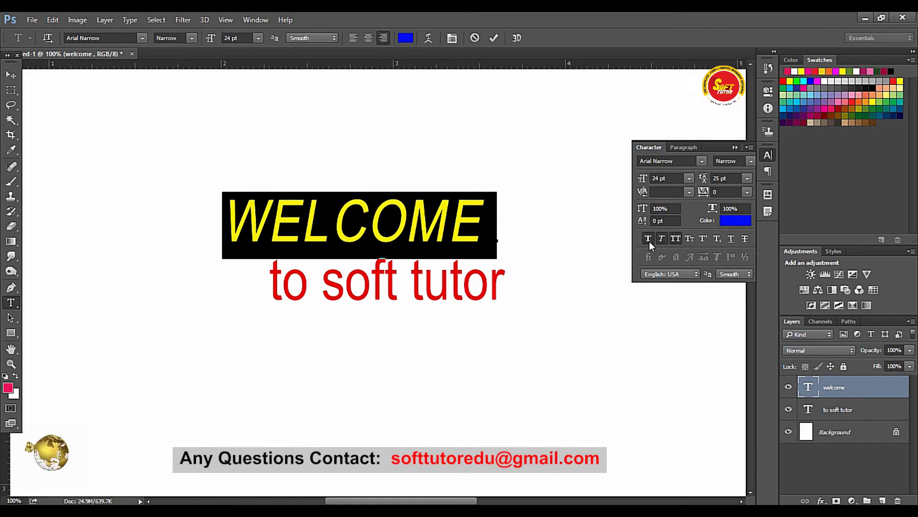
click(663, 238)
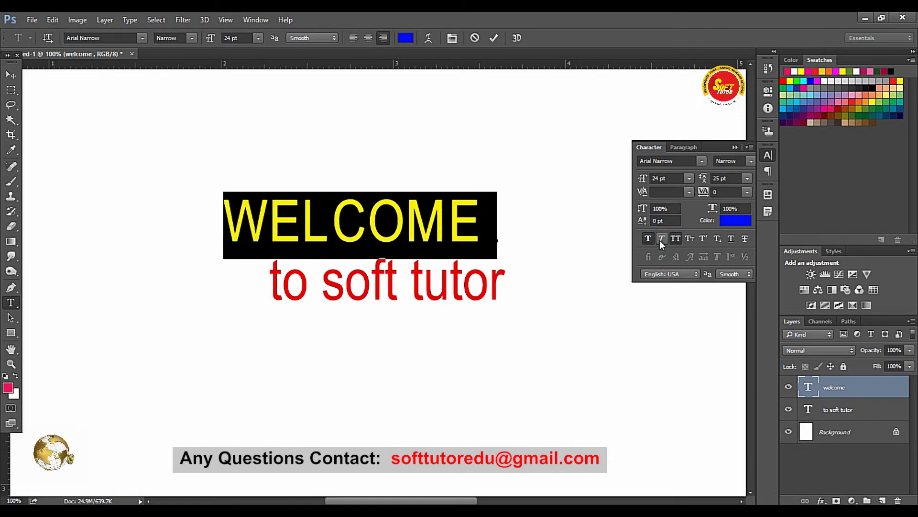
click(650, 239)
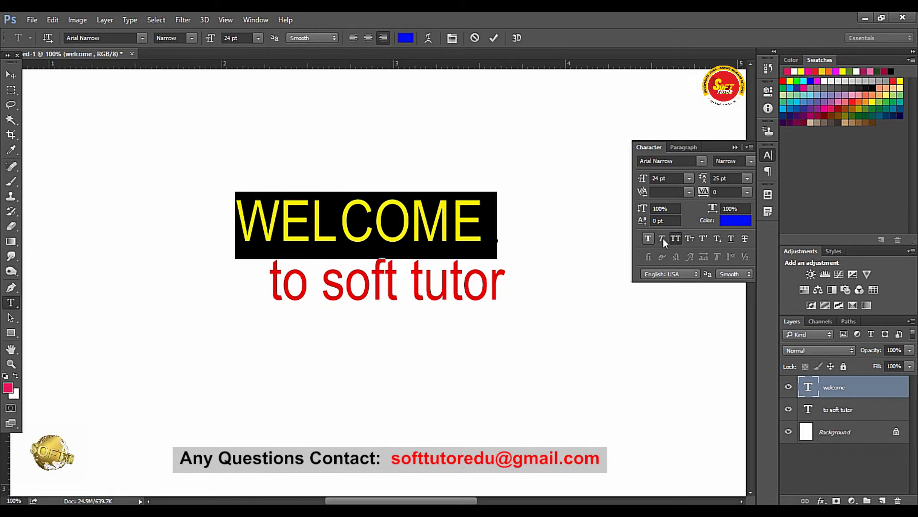
click(662, 238)
click(650, 238)
click(663, 238)
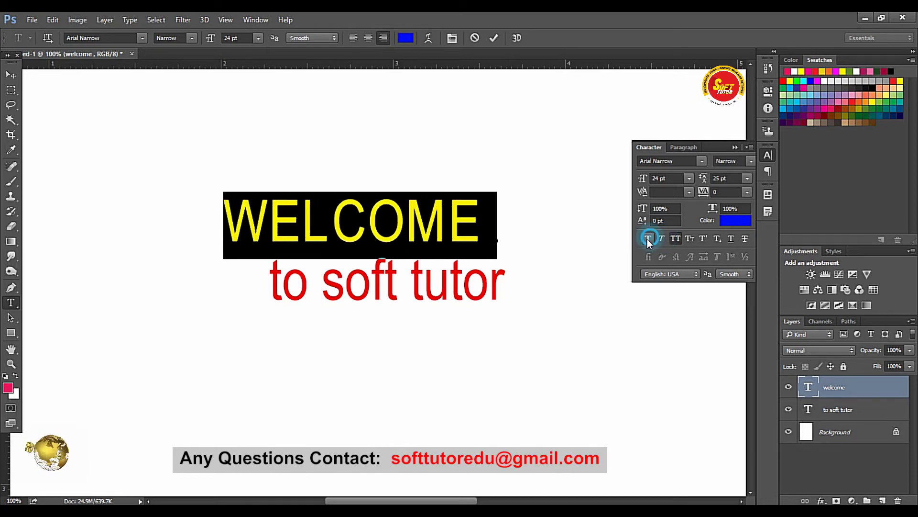
click(648, 239)
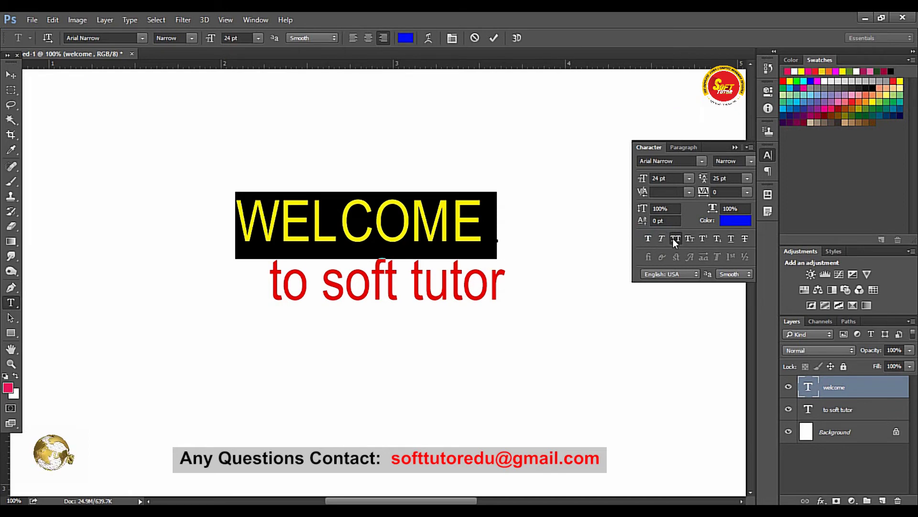
click(678, 239)
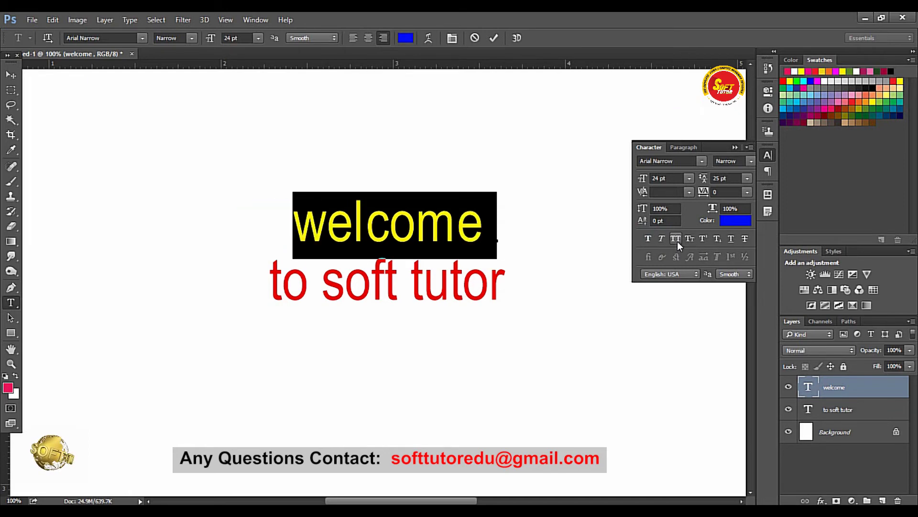
click(457, 222)
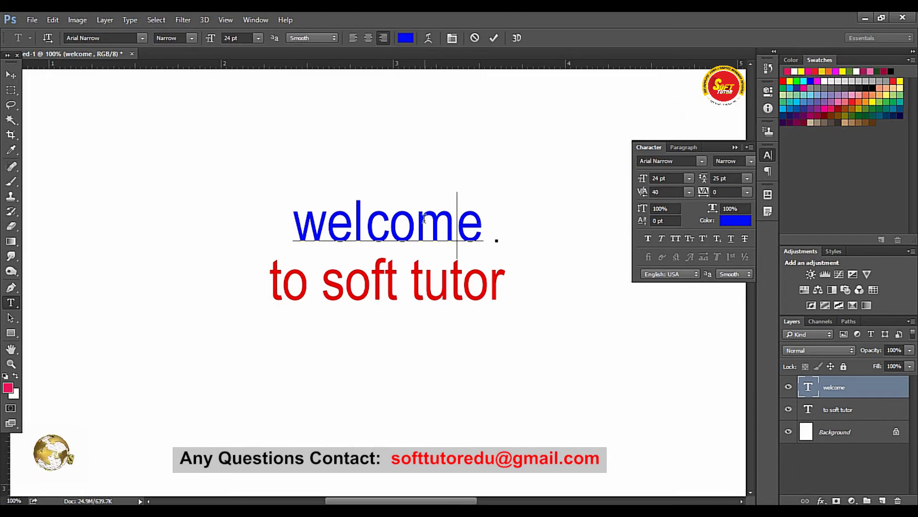
Extend the line to 'welcome 1st, 2nd H2O' and select the 'st' of 1st.
click(495, 220)
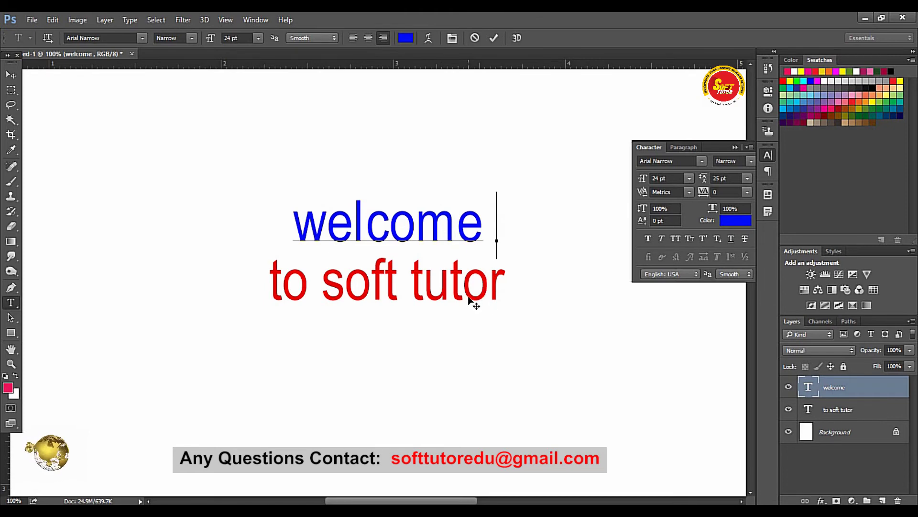
text(1)
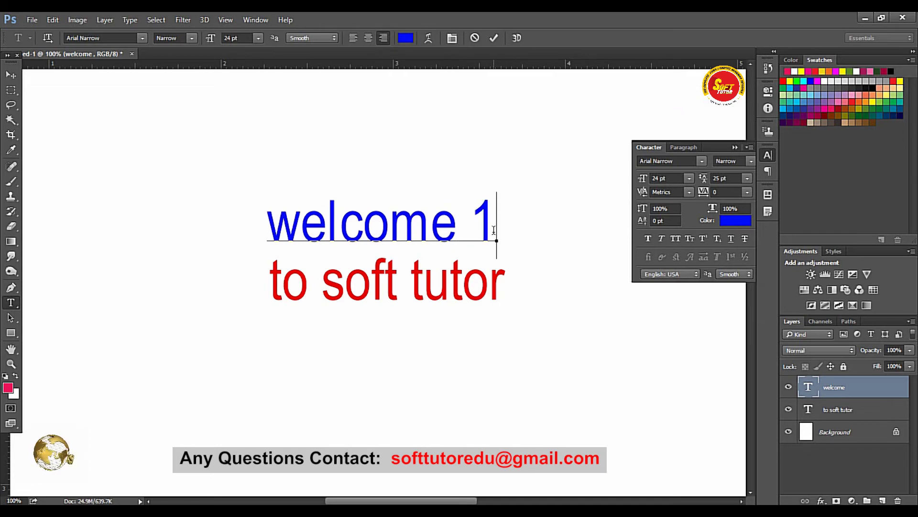
text(st)
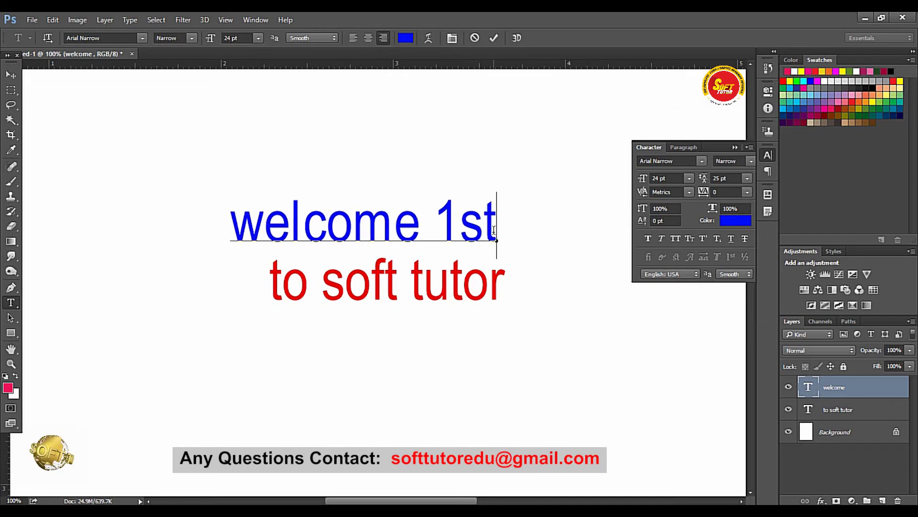
key(BackSpace)
text(, )
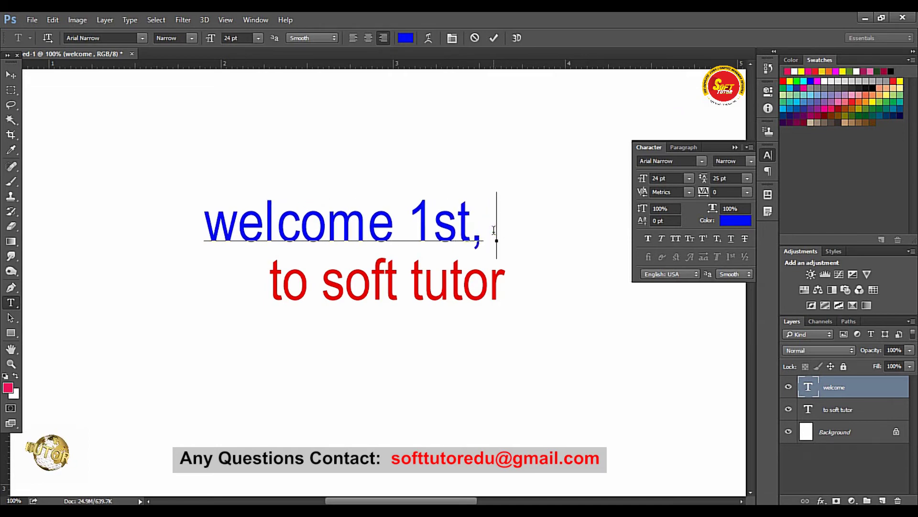
text(2nd )
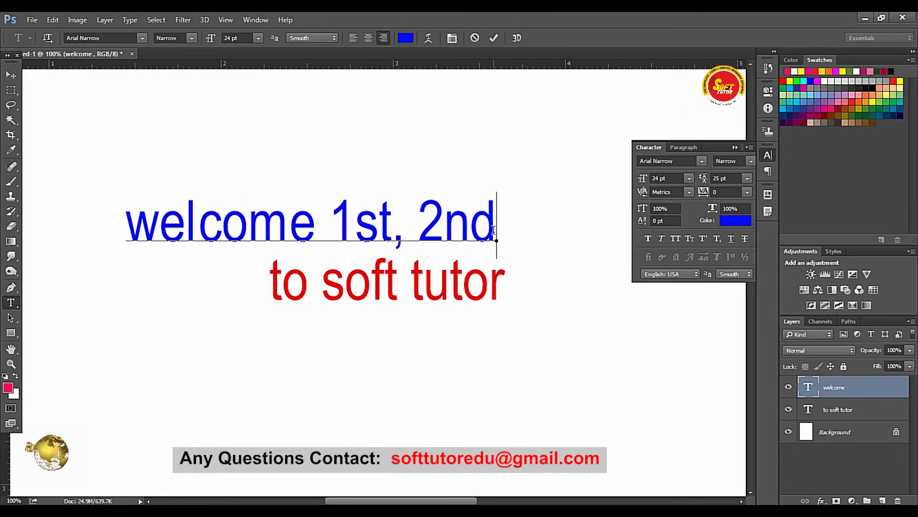
text(H)
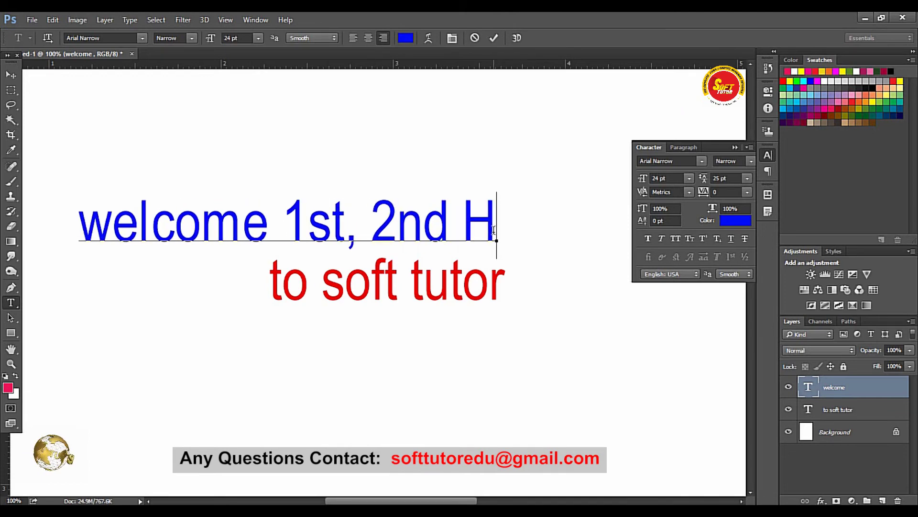
text(2)
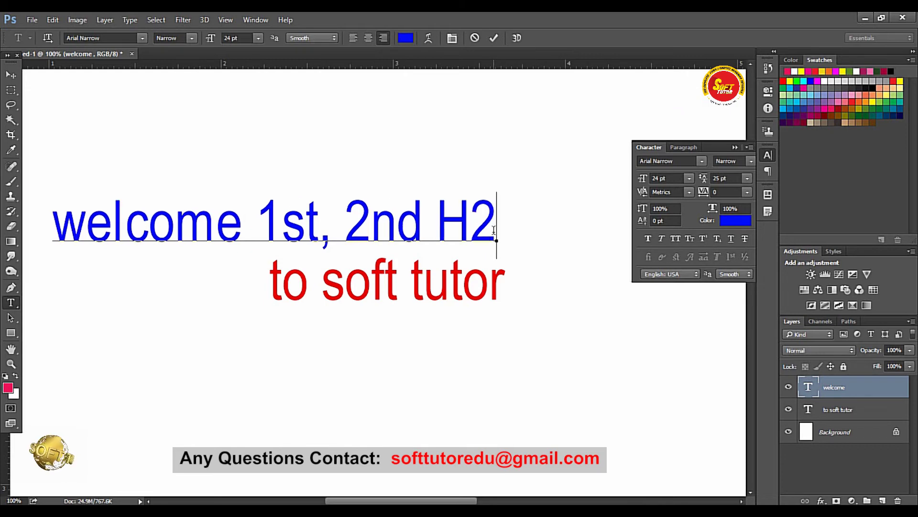
text(O)
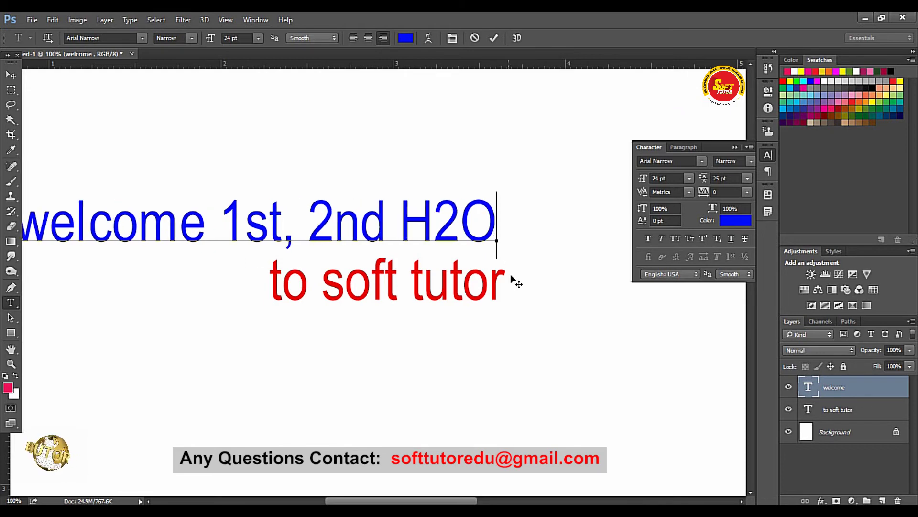
drag(244, 221, 280, 211)
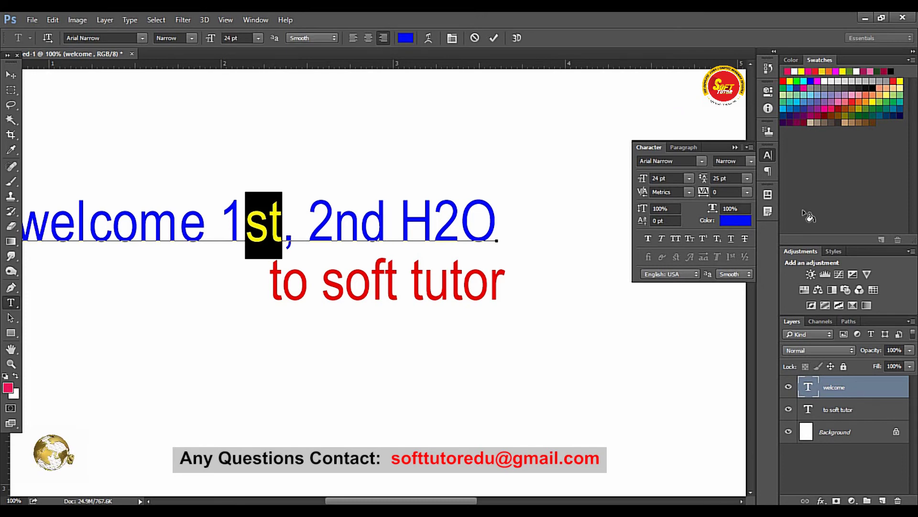
Make 'st' and 'nd' superscript and the 2 in H2O subscript.
click(703, 239)
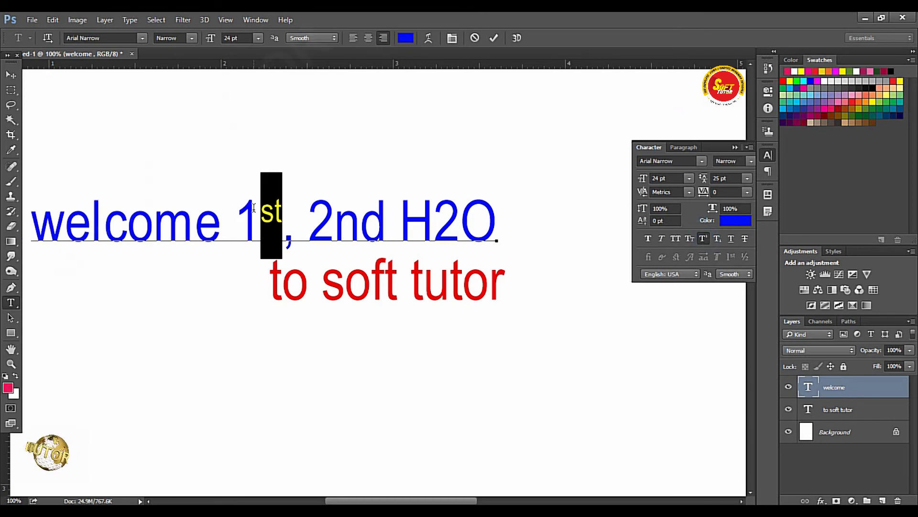
click(340, 229)
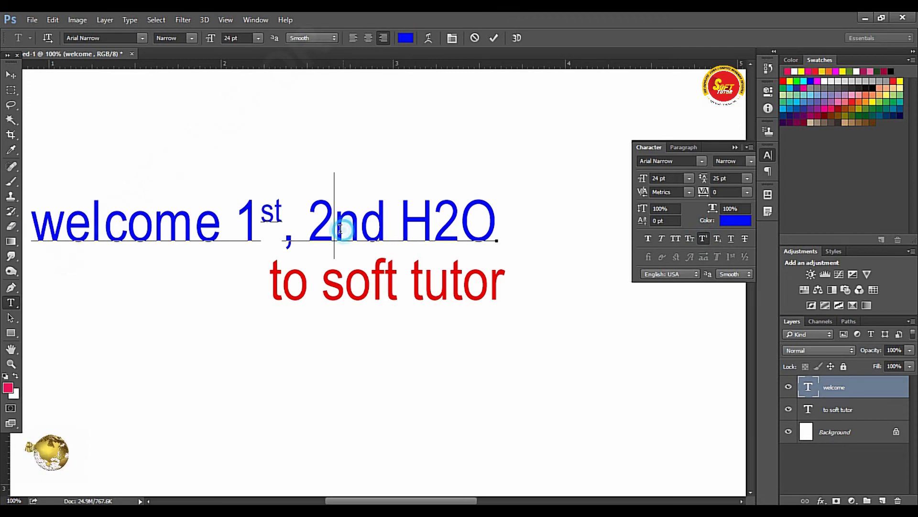
drag(340, 229, 386, 222)
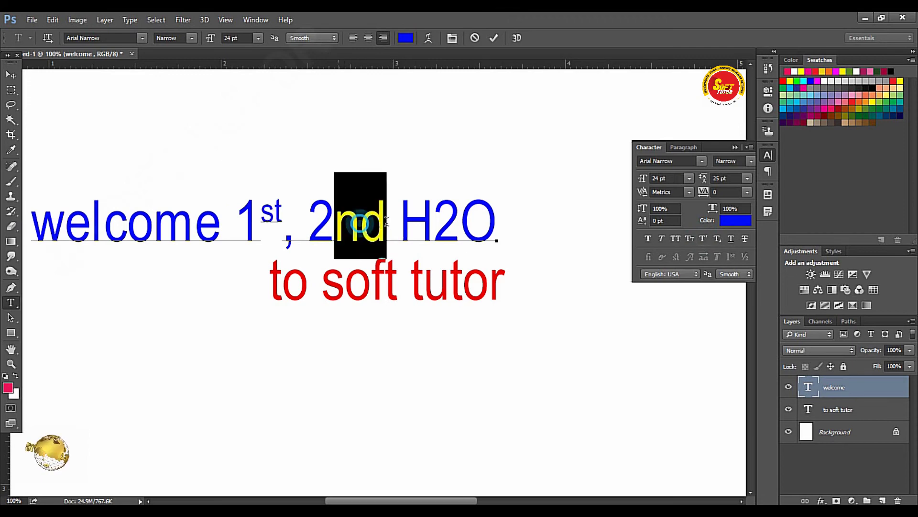
click(704, 239)
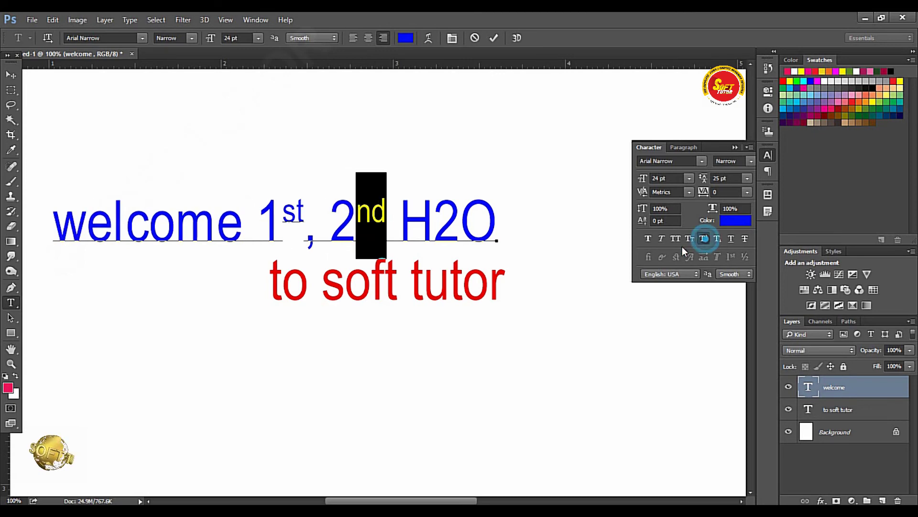
click(435, 206)
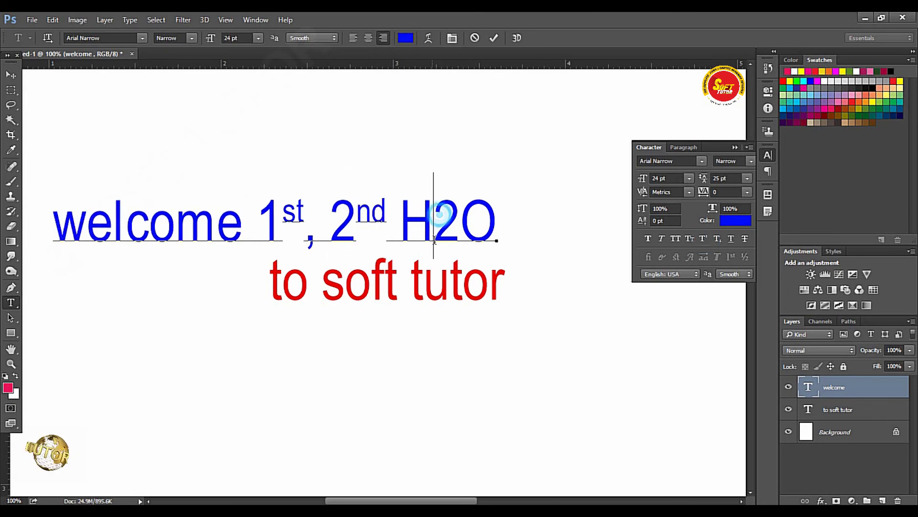
drag(449, 205, 458, 208)
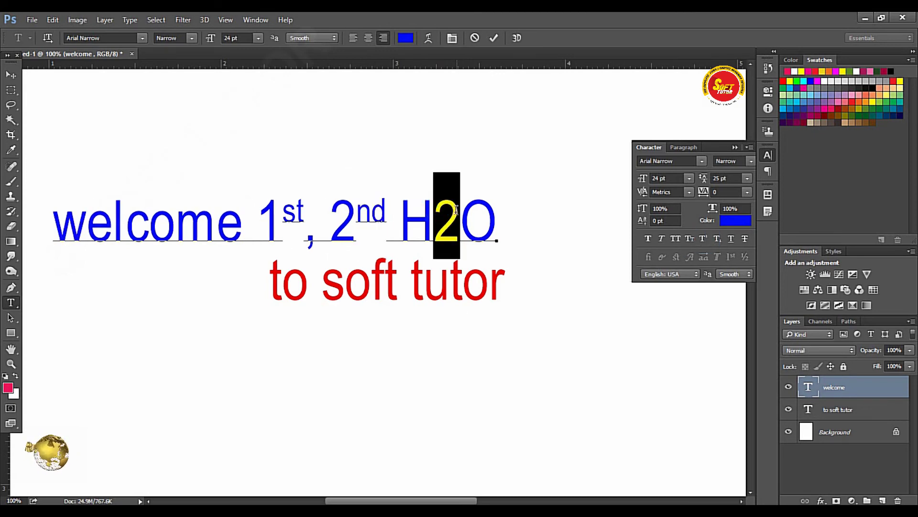
click(718, 238)
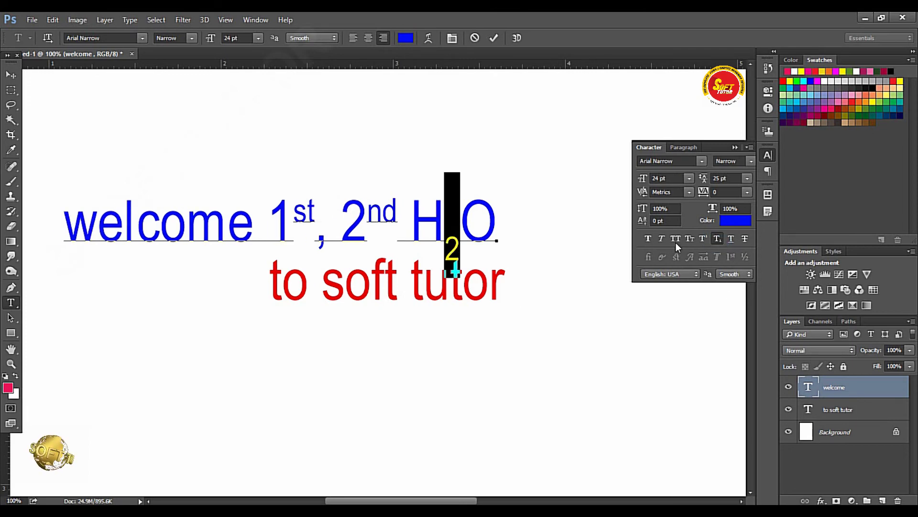
Try underlining the word welcome, then remove the underline with Ctrl+Shift+U.
key(Right)
double_click(420, 210)
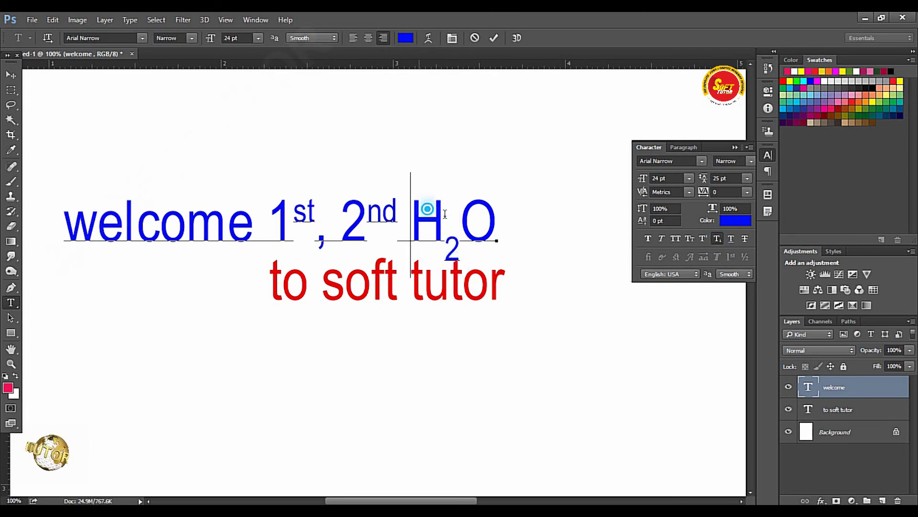
click(308, 217)
drag(307, 217, 423, 214)
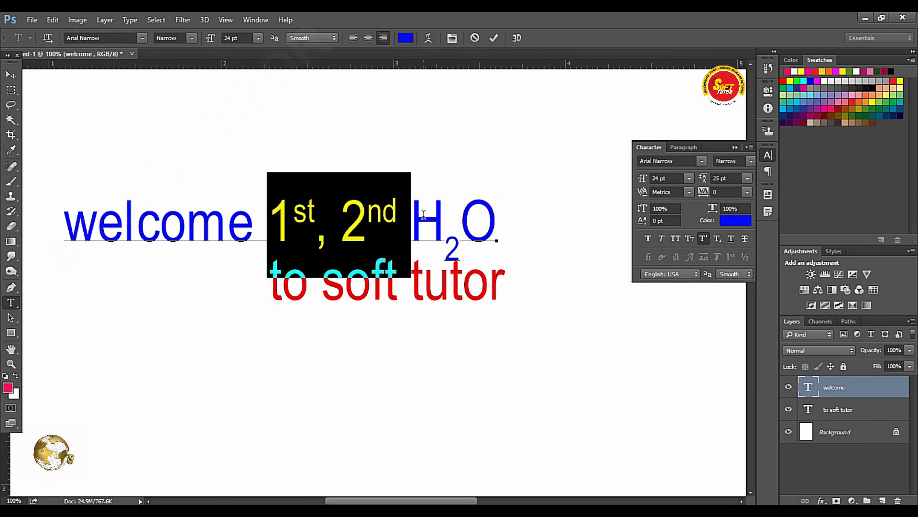
drag(64, 220, 268, 220)
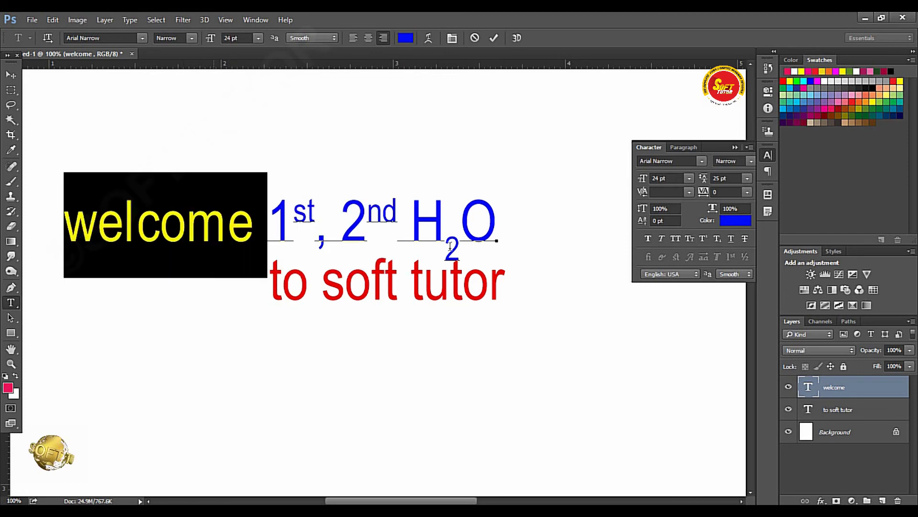
click(733, 238)
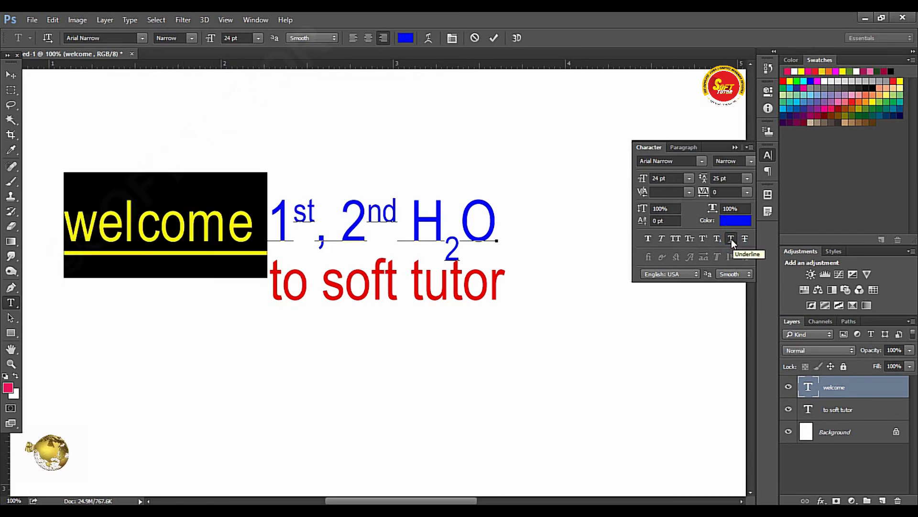
click(731, 239)
click(731, 239)
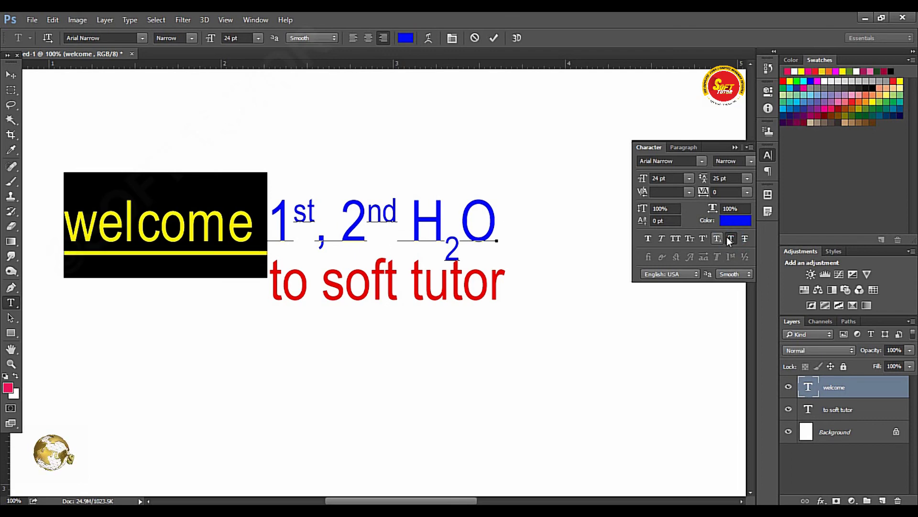
key(ctrl+shift+u)
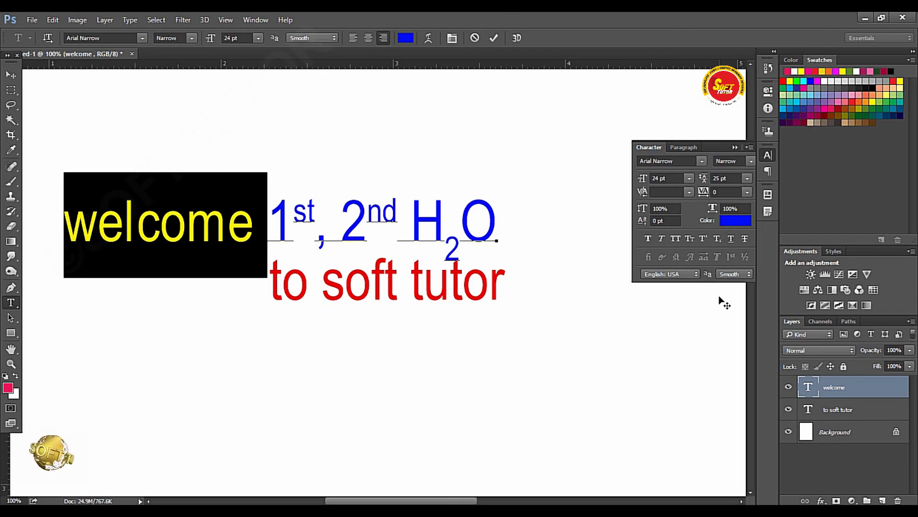
Toggle strikethrough on welcome on and off, then commit the text edit.
click(745, 238)
click(745, 237)
key(ctrl+Return)
key(v)
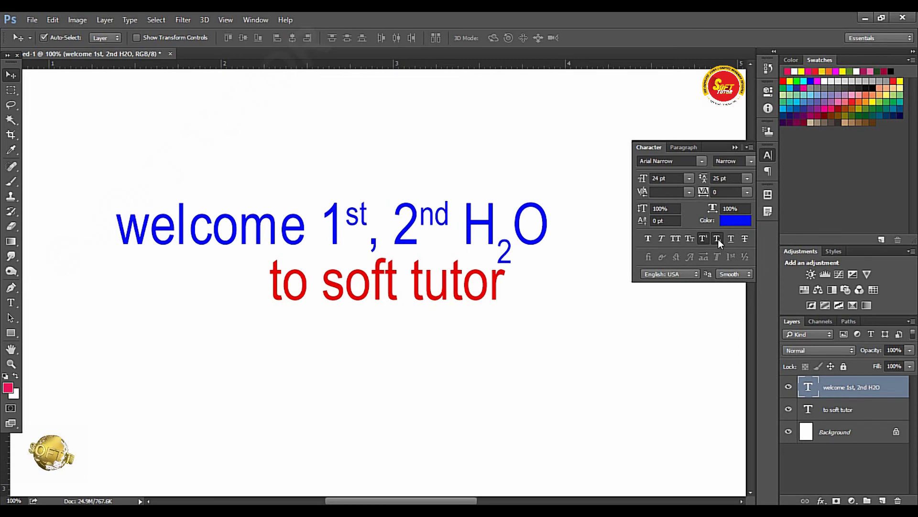
Toggle superscript on the whole line and back, then move it up and right.
click(703, 238)
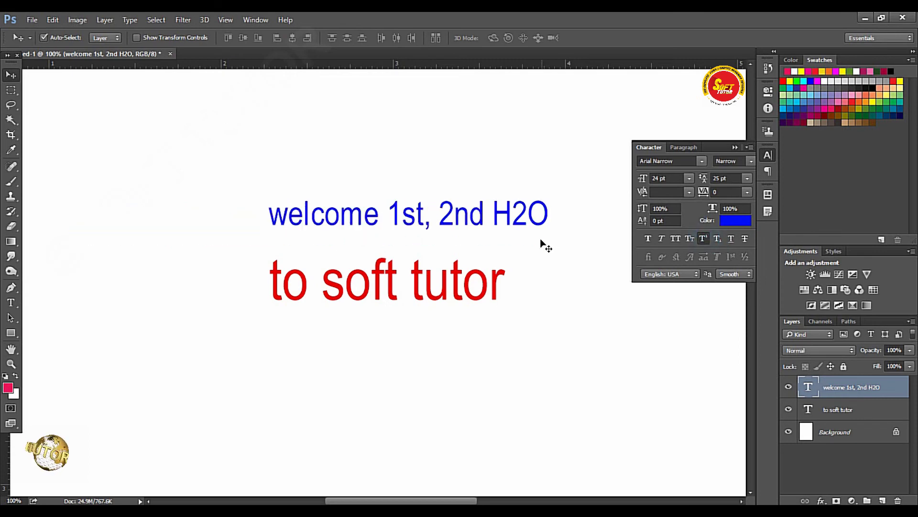
click(701, 237)
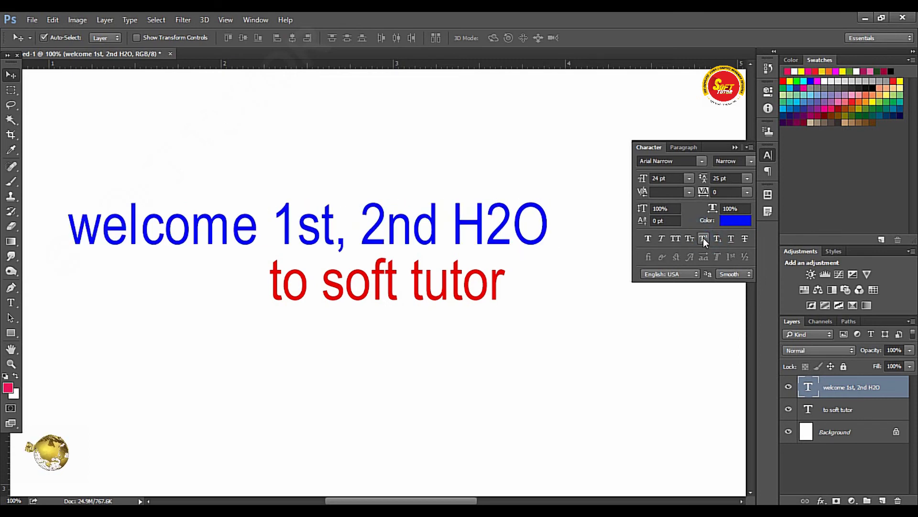
drag(460, 222, 516, 198)
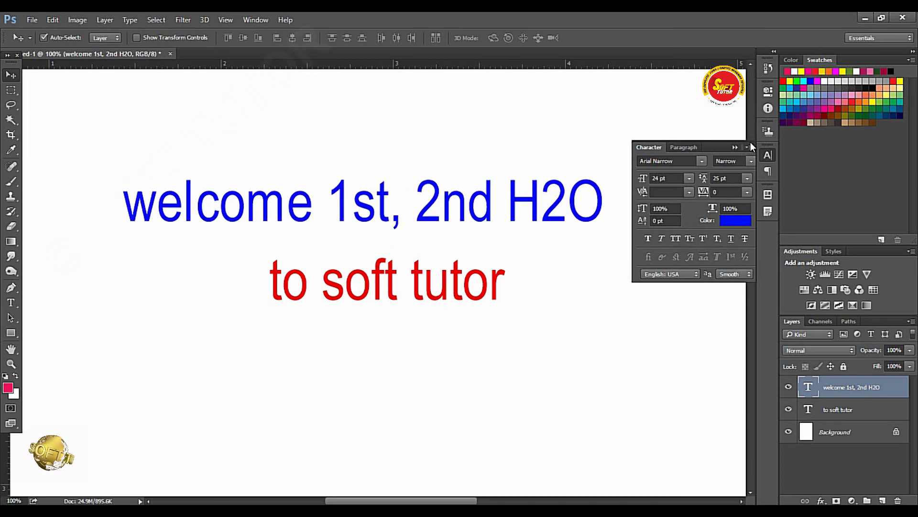
click(749, 149)
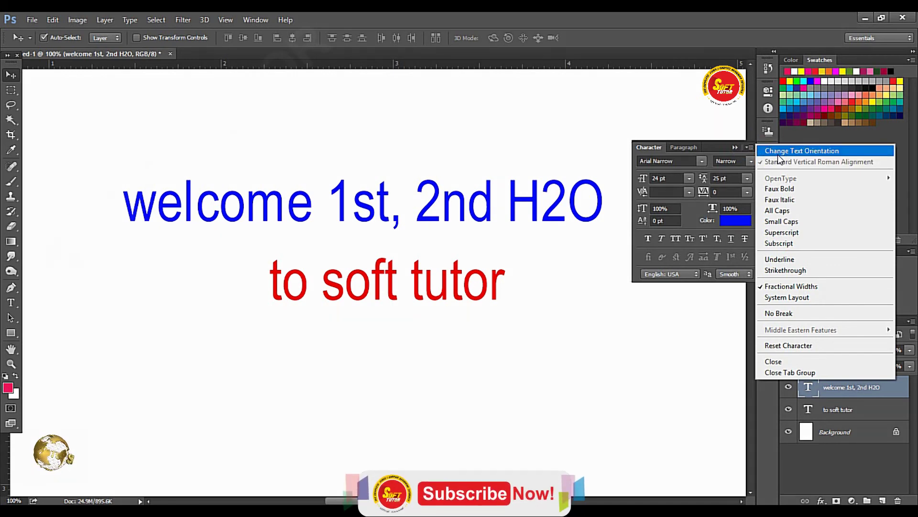
Nudge the welcome line up-left, try vertical orientation, then undo back to horizontal.
click(520, 125)
drag(459, 207, 447, 178)
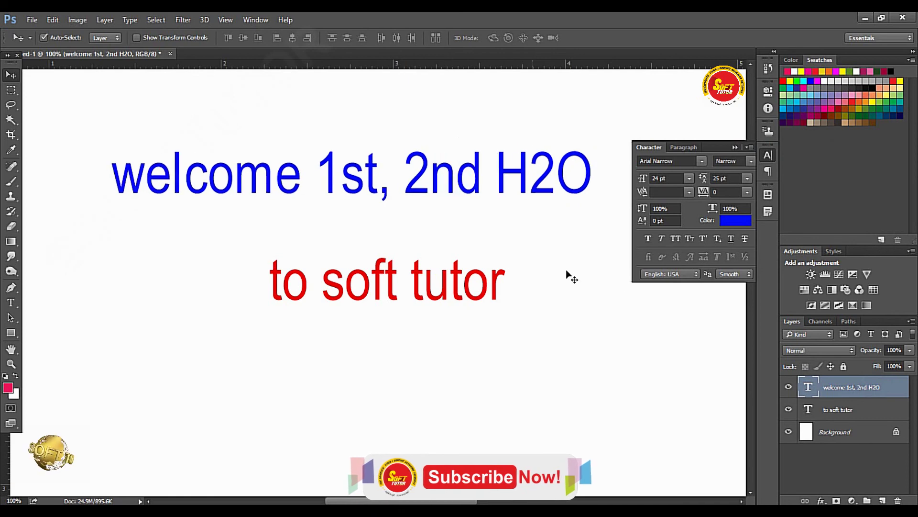
click(750, 148)
click(780, 149)
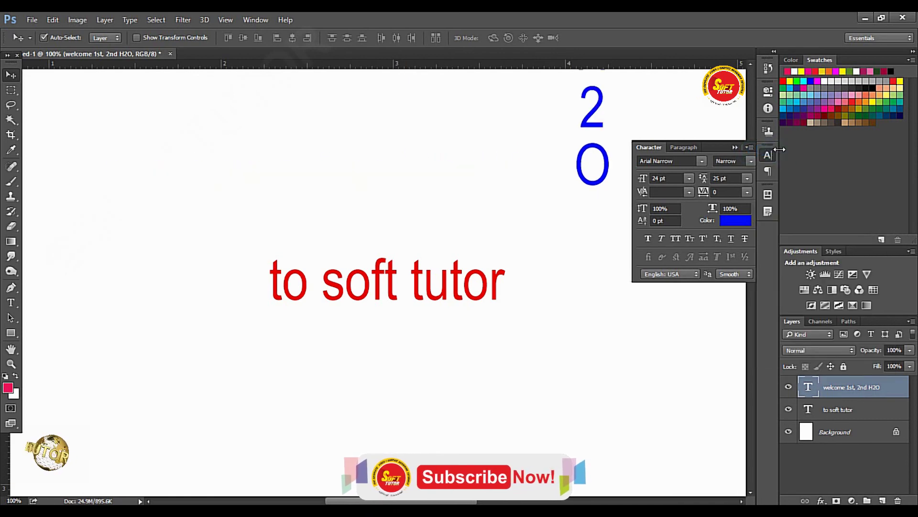
drag(529, 156, 537, 185)
mouse_move(529, 142)
mouse_down()
mouse_move(530, 299)
mouse_move(537, 153)
mouse_up()
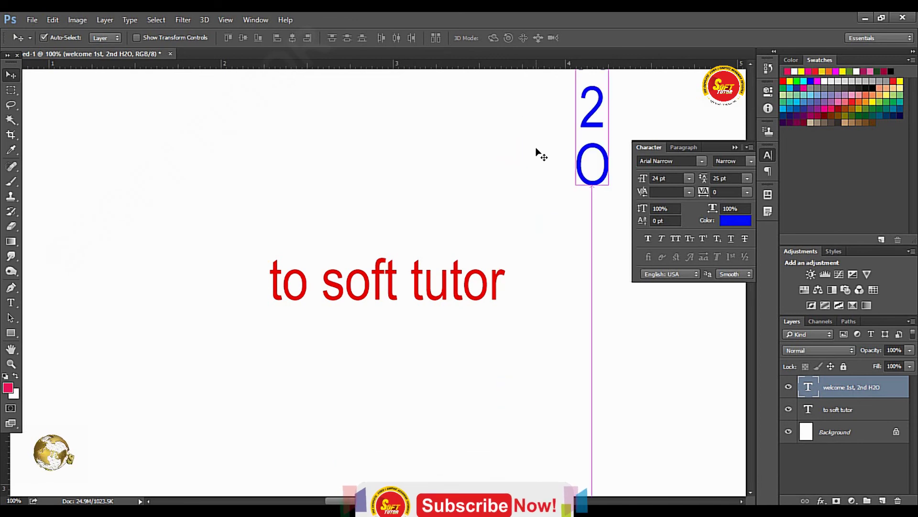
key(ctrl+alt+z)
key(ctrl+alt+z)
key(ctrl+alt+z)
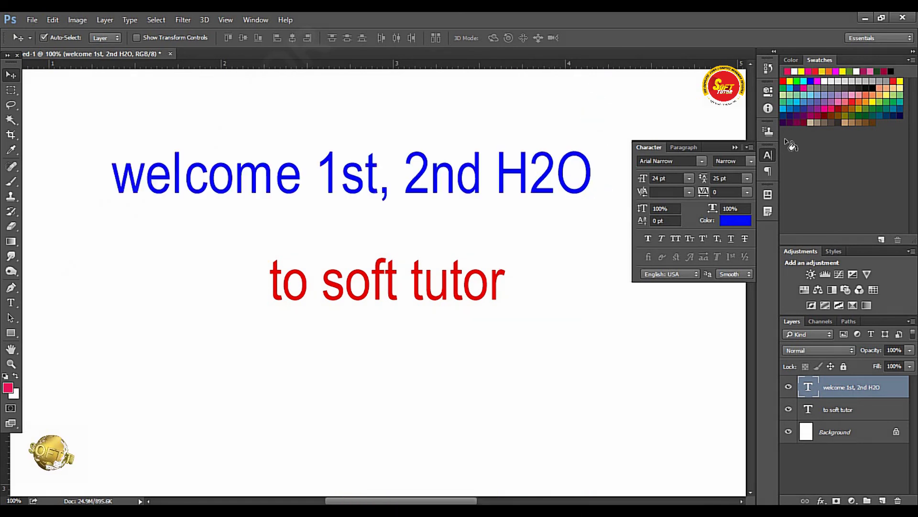
click(750, 148)
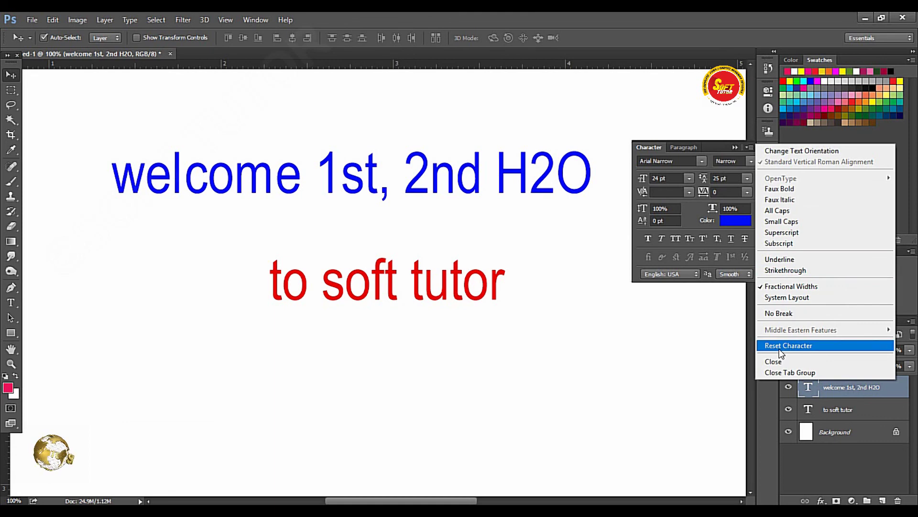
Reset the line to default black 12 pt Myriad Pro and place it above 'to soft tutor'.
click(772, 346)
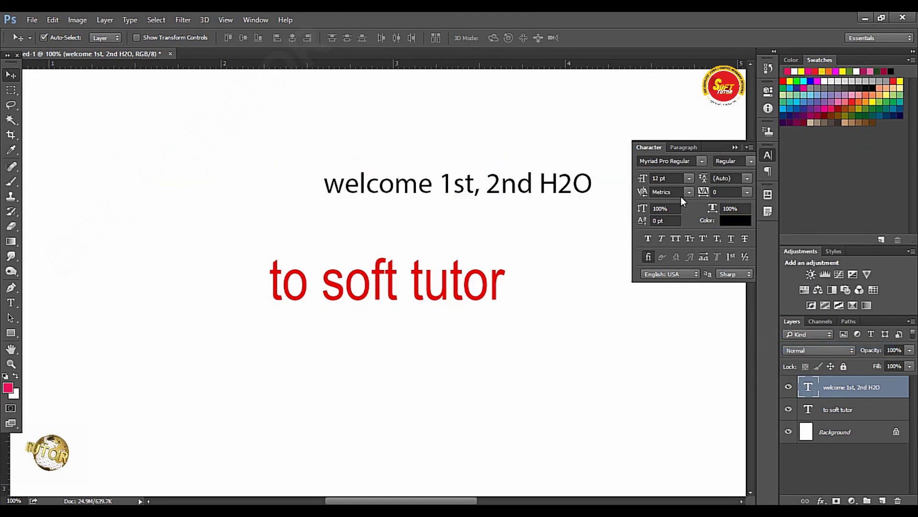
drag(466, 180, 396, 226)
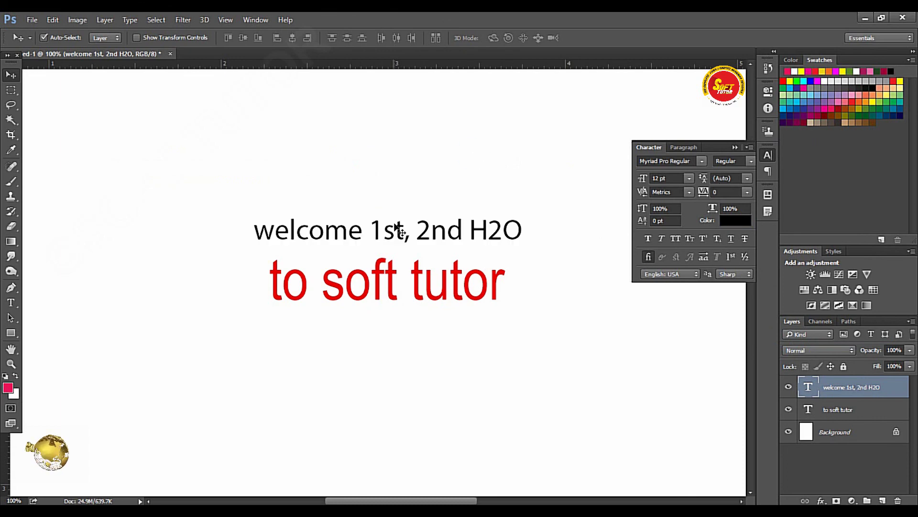